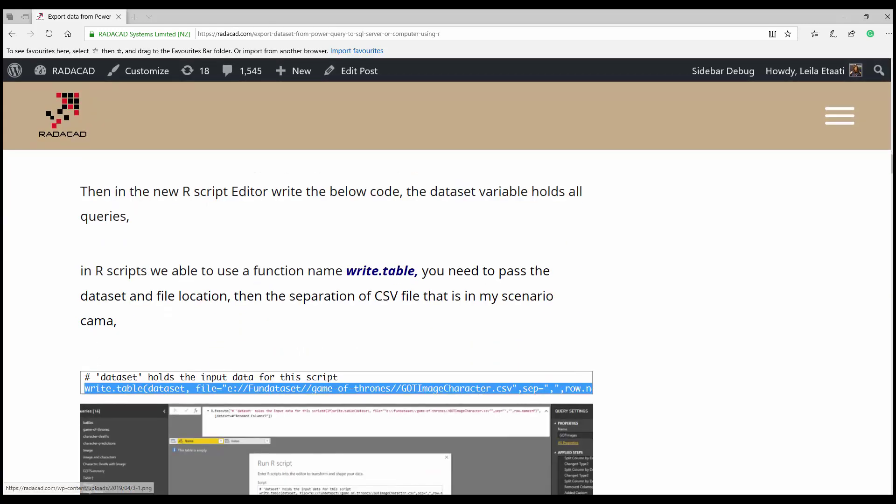
Step: Switch to Power Query Editor and view the web address settings of the Source step in the GOTImages (2) query
{"action": "left_click", "coordinate": [452, 460]}
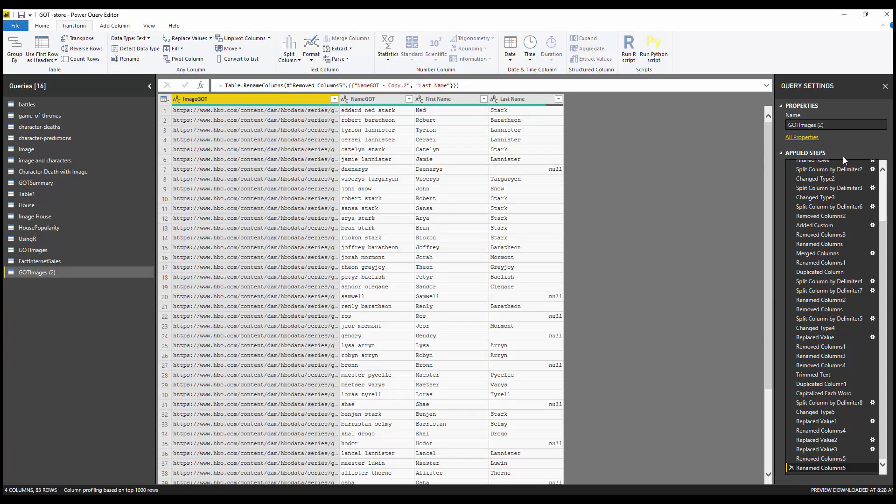
{"action": "scroll", "coordinate": [826, 224], "scroll_direction": "up", "scroll_amount": 3}
{"action": "left_click", "coordinate": [872, 164]}
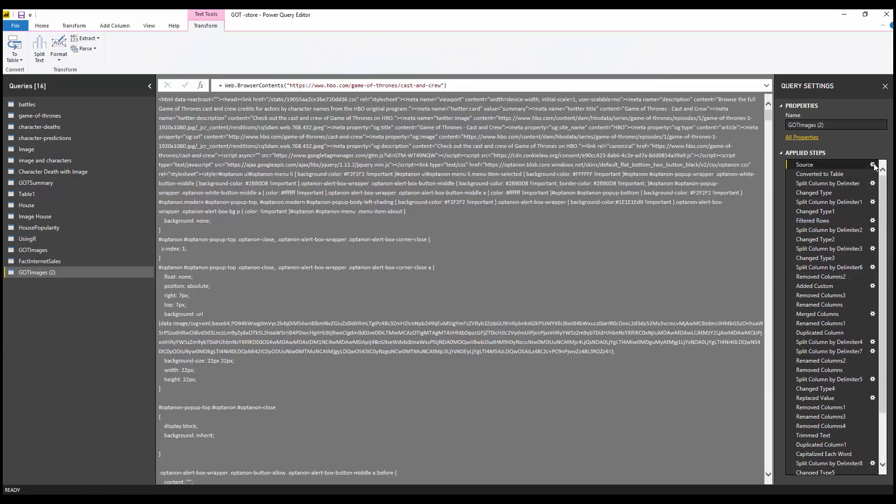
{"action": "left_click", "coordinate": [384, 255]}
{"action": "left_click", "coordinate": [585, 284]}
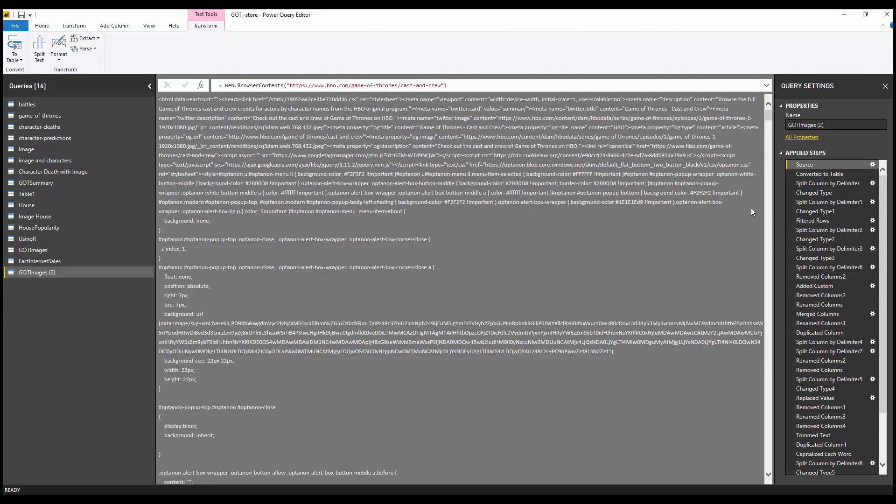
Step: Compare the data at the Converted to Table step with the data at the final Renamed Columns5 step
{"action": "left_click", "coordinate": [825, 175]}
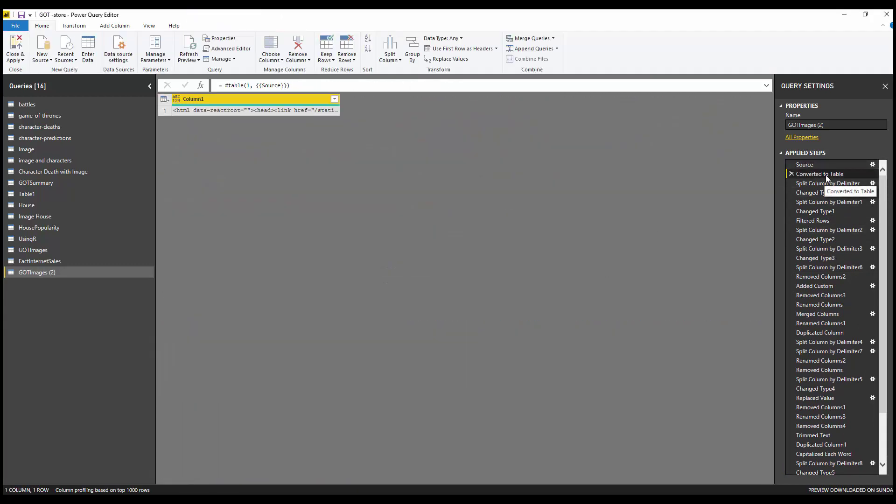
{"action": "scroll", "coordinate": [792, 395], "scroll_direction": "down", "scroll_amount": 3}
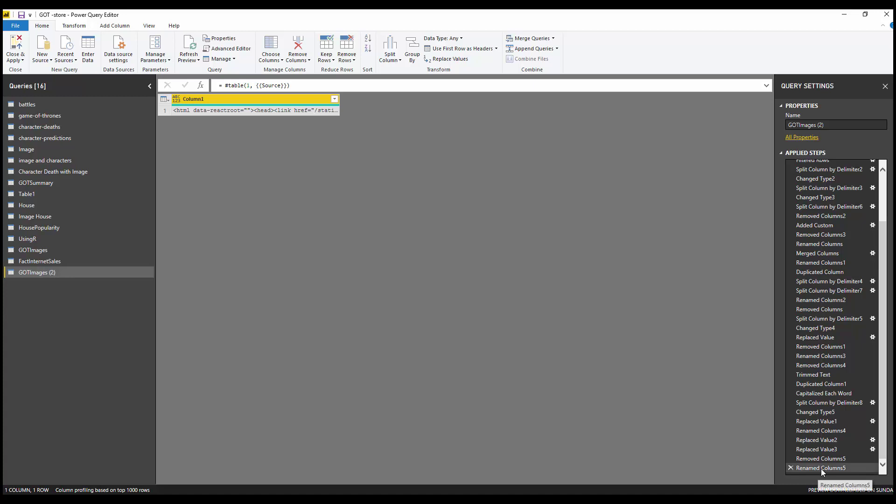
{"action": "left_click", "coordinate": [821, 469]}
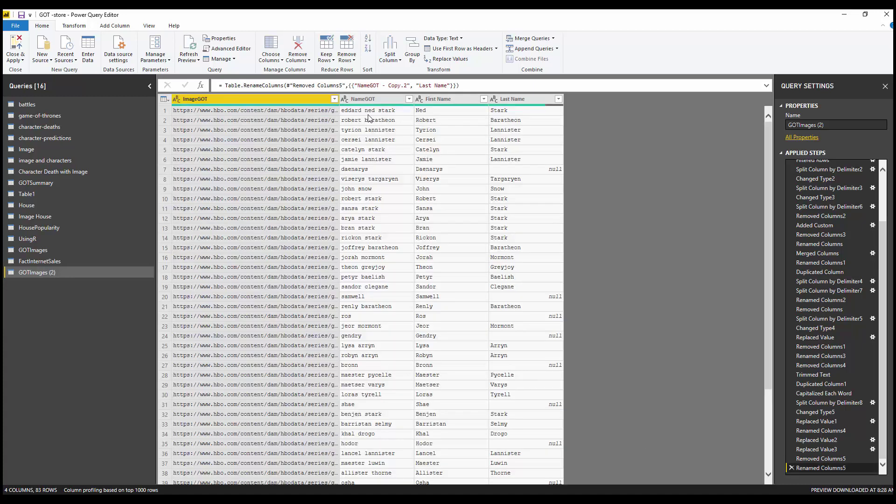
Step: View the full image link in the first ImageGOT row and the character pictures on the Characters GOT Analysis report page
{"action": "left_click", "coordinate": [228, 114]}
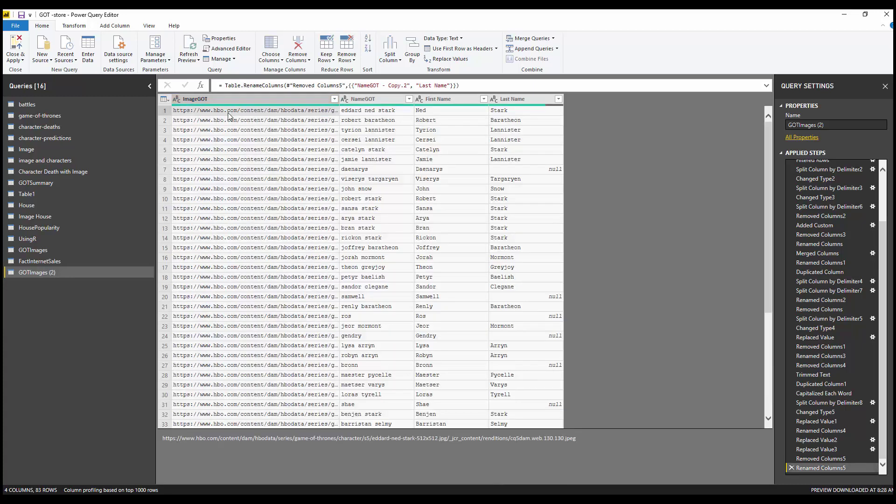
{"action": "left_click", "coordinate": [360, 450]}
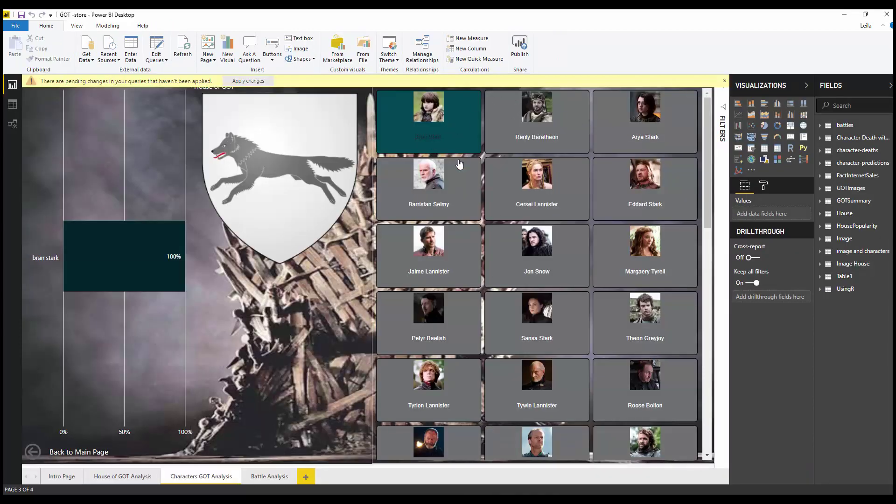
{"action": "left_click", "coordinate": [844, 14]}
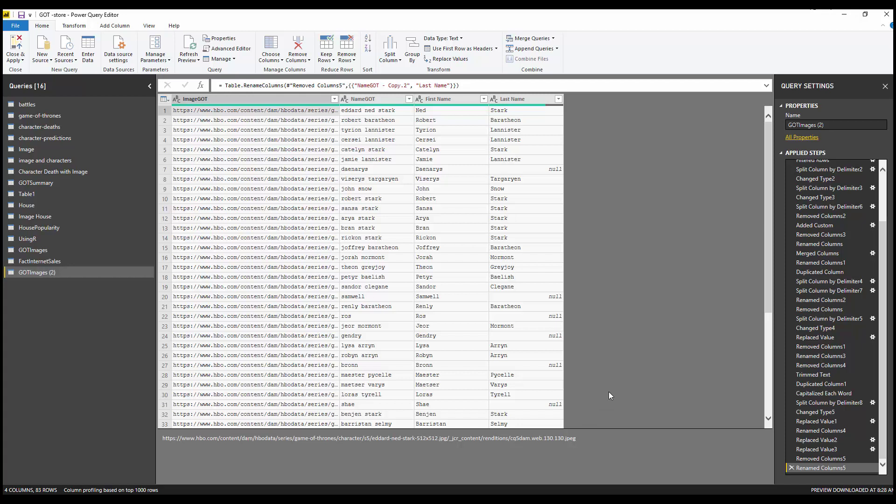
Step: Switch to File Explorer and delete GOTImage.csv and FactIS.csv from the game-of-thrones folder
{"action": "key", "text": "alt+Tab"}
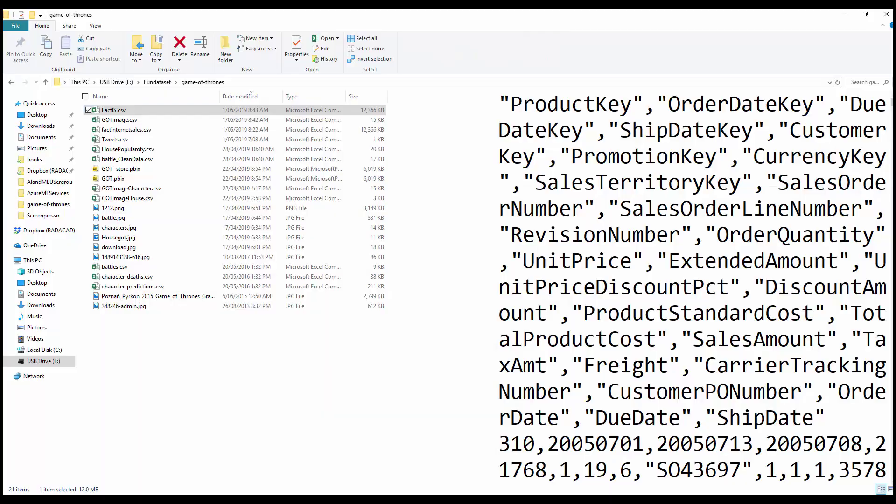
{"action": "left_click", "coordinate": [114, 120]}
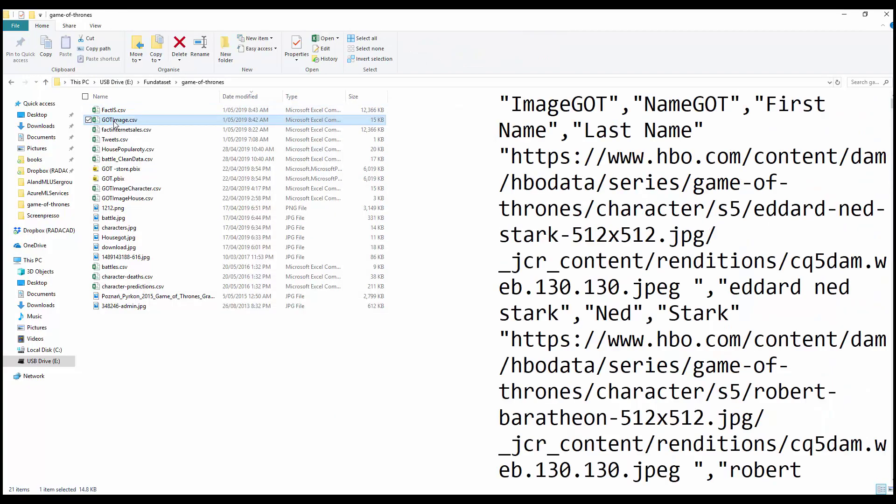
{"action": "key", "text": "Delete"}
{"action": "left_click", "coordinate": [487, 294]}
{"action": "left_click", "coordinate": [124, 114]}
{"action": "key", "text": "Delete"}
{"action": "left_click", "coordinate": [488, 296]}
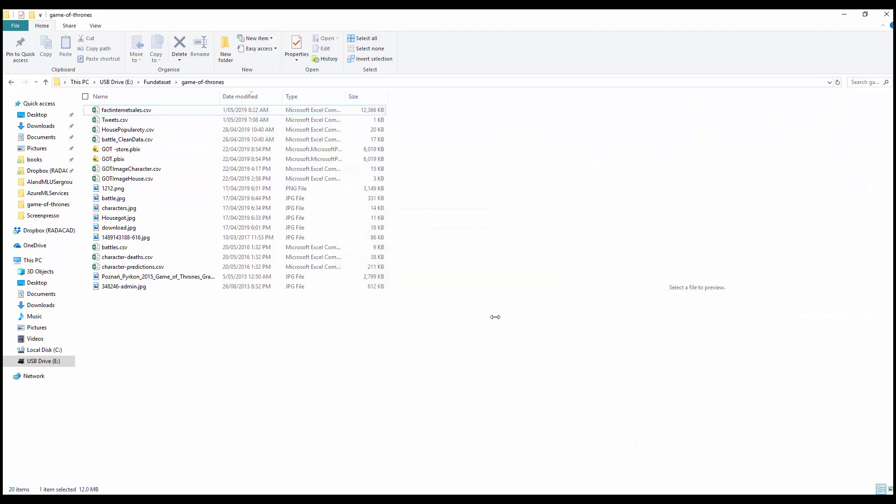
Step: Switch to Power BI Desktop and check the R home directory and IDE in the R scripting options, leaving them unchanged
{"action": "key", "text": "alt+Tab"}
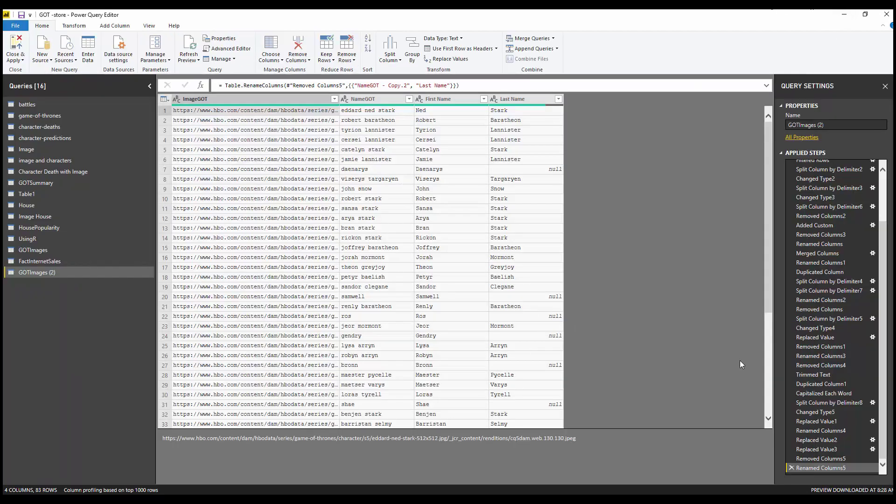
{"action": "mouse_move", "coordinate": [403, 501]}
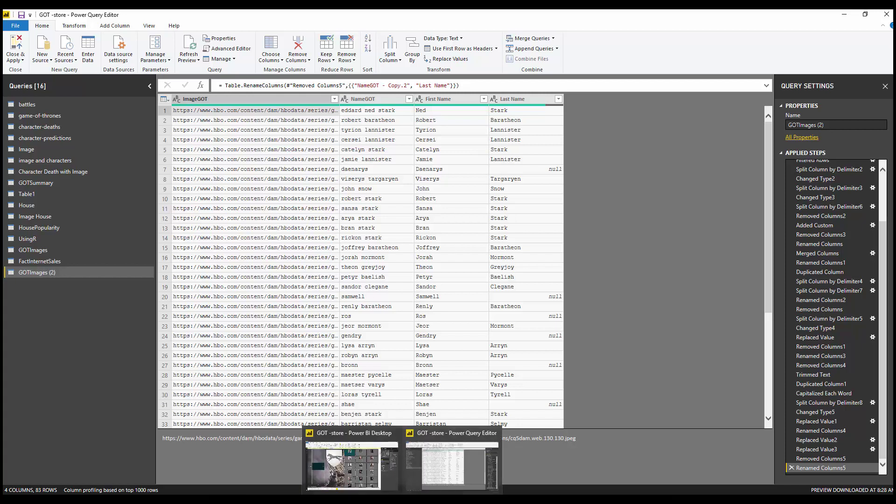
{"action": "left_click", "coordinate": [385, 484]}
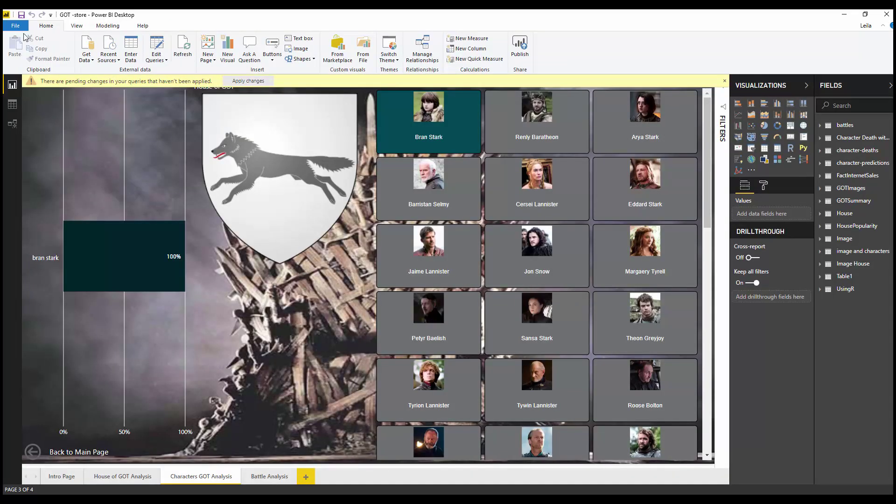
{"action": "left_click", "coordinate": [18, 26]}
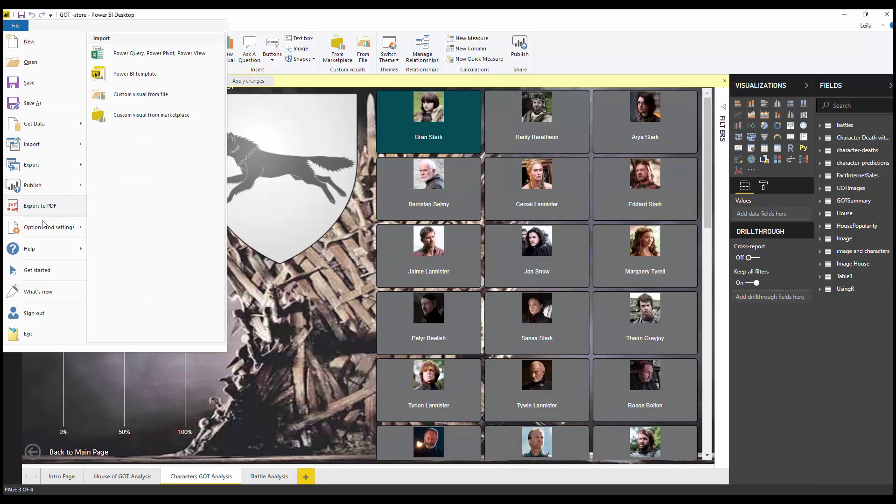
{"action": "mouse_move", "coordinate": [42, 229]}
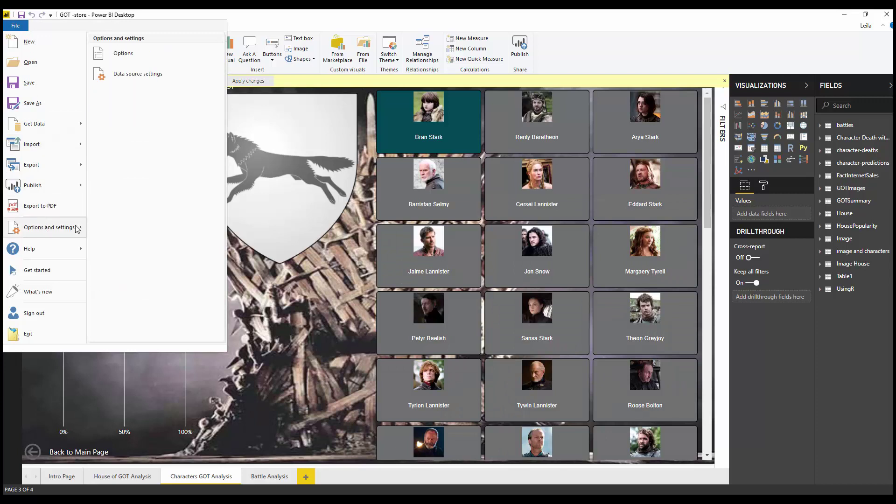
{"action": "left_click", "coordinate": [120, 54]}
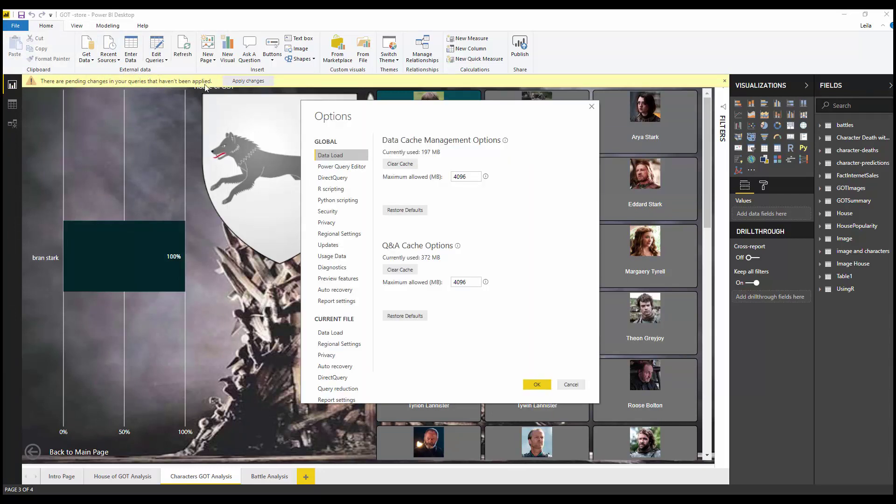
{"action": "left_click", "coordinate": [345, 190]}
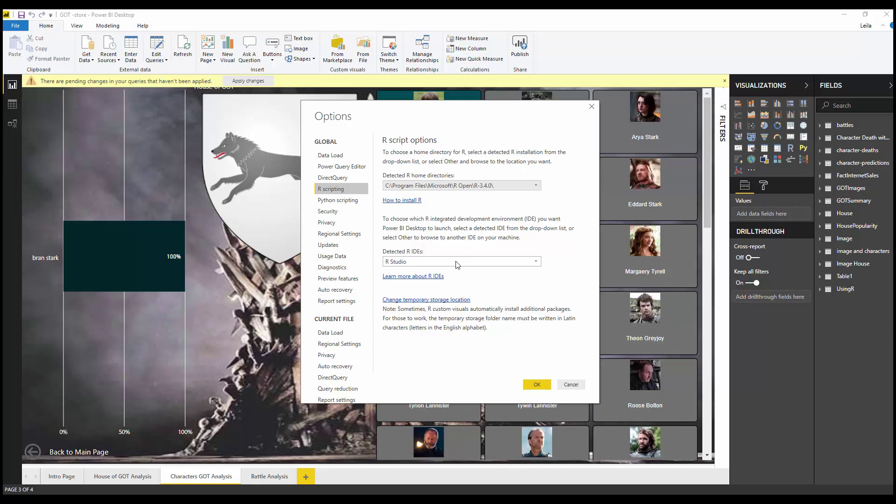
{"action": "left_click", "coordinate": [583, 386]}
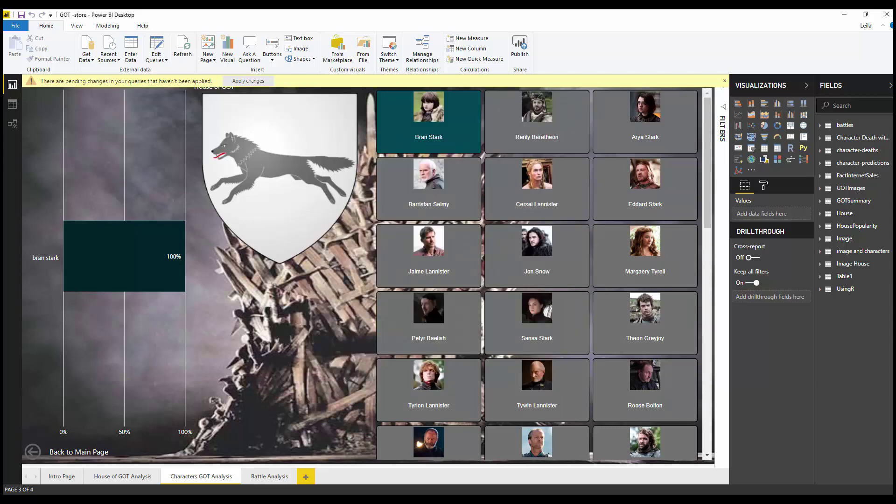
Step: Return to Power Query Editor and start a Run R script transformation on the GOTImages (2) query
{"action": "left_click", "coordinate": [460, 477]}
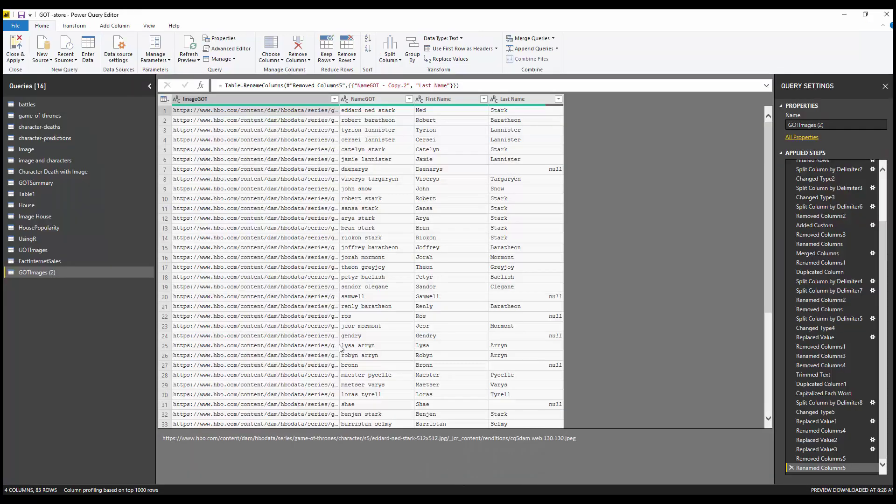
{"action": "left_click", "coordinate": [83, 26]}
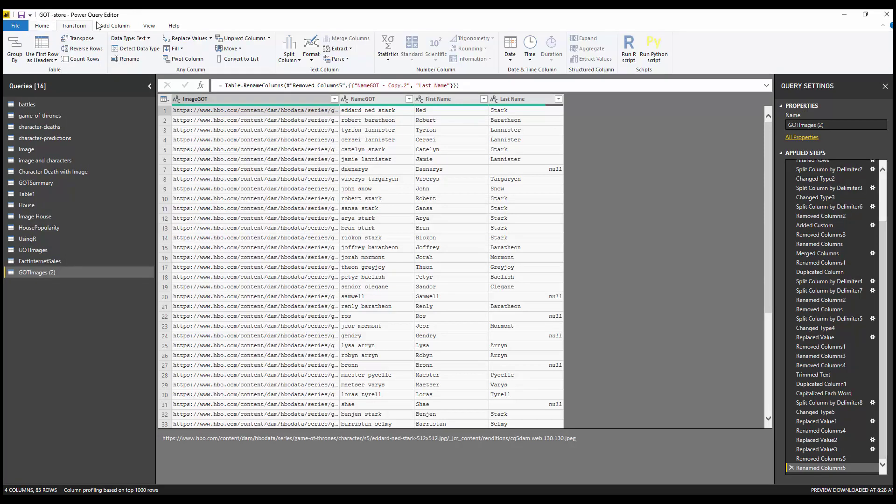
{"action": "left_click", "coordinate": [629, 58]}
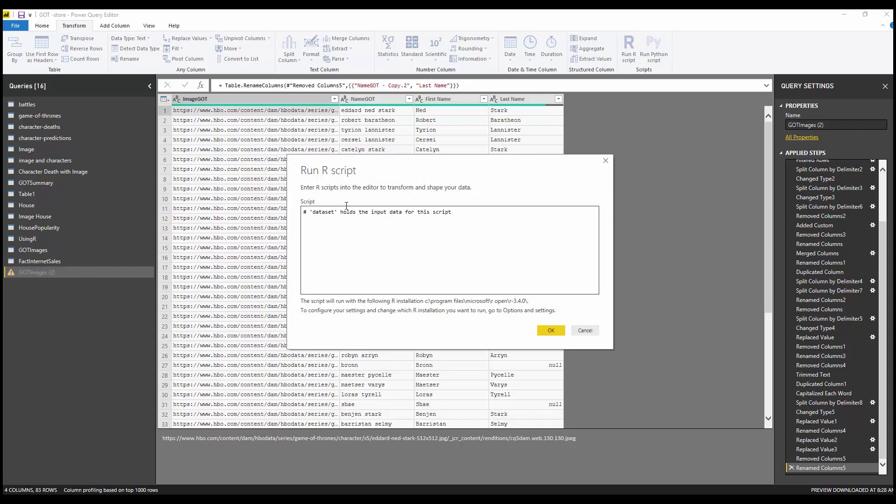
{"action": "double_click", "coordinate": [317, 214]}
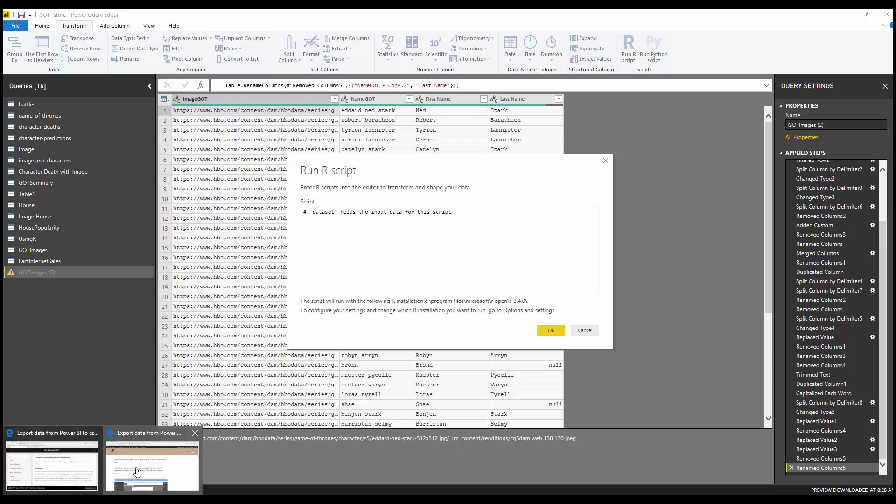
Step: Copy the write.table line from the RADACAD article in the browser and paste it below the comment in the R script
{"action": "left_click", "coordinate": [137, 471]}
{"action": "mouse_move", "coordinate": [304, 400]}
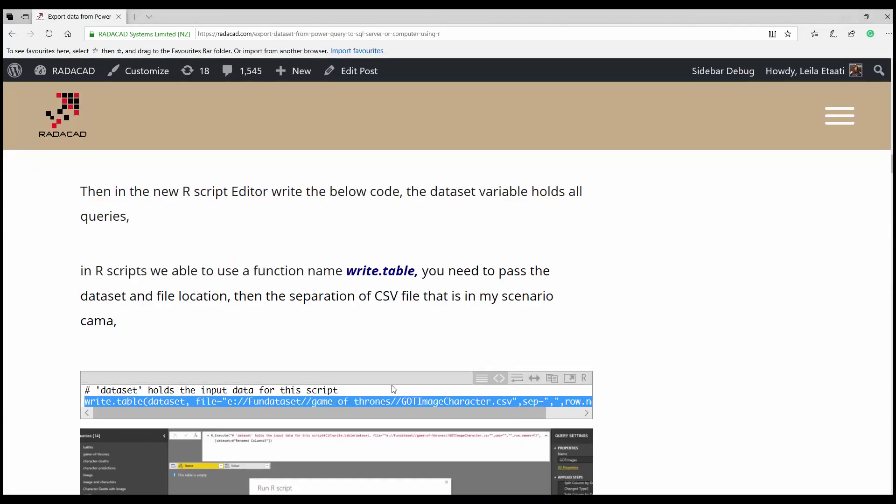
{"action": "triple_click", "coordinate": [464, 402]}
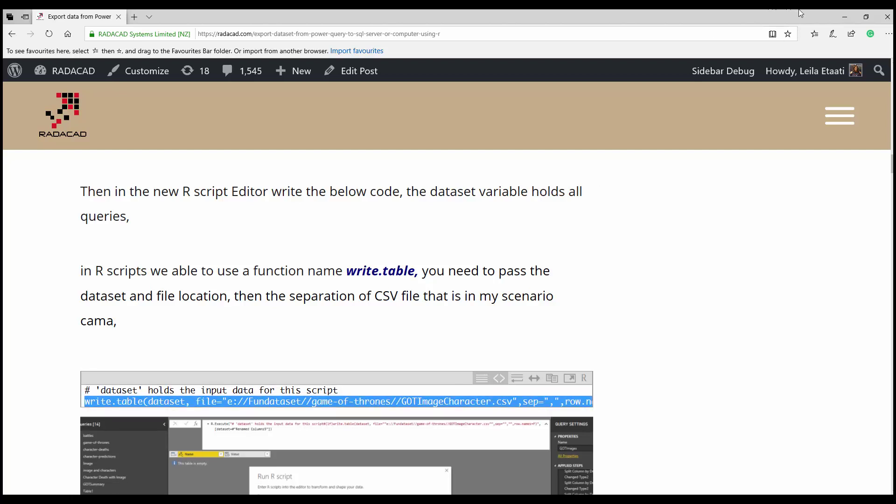
{"action": "left_click", "coordinate": [844, 17]}
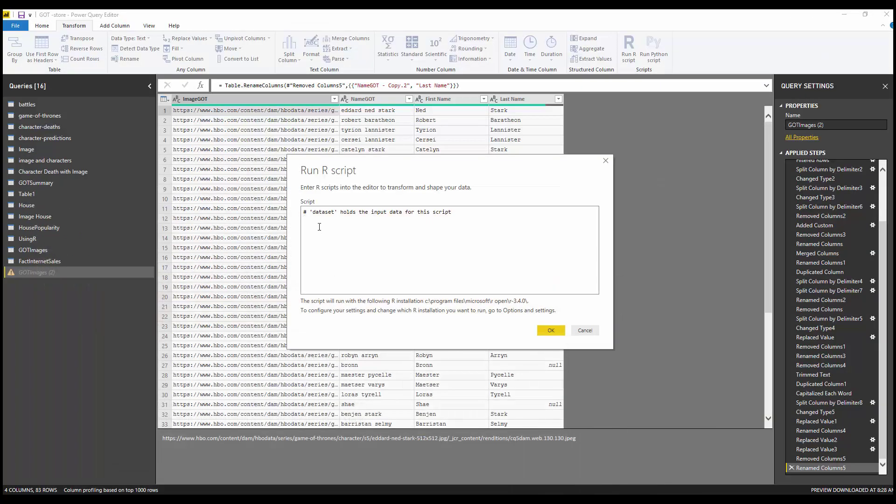
{"action": "key", "text": "ctrl+v"}
{"action": "left_click_drag", "start_coordinate": [309, 216], "coordinate": [341, 220]}
{"action": "left_click", "coordinate": [335, 220]}
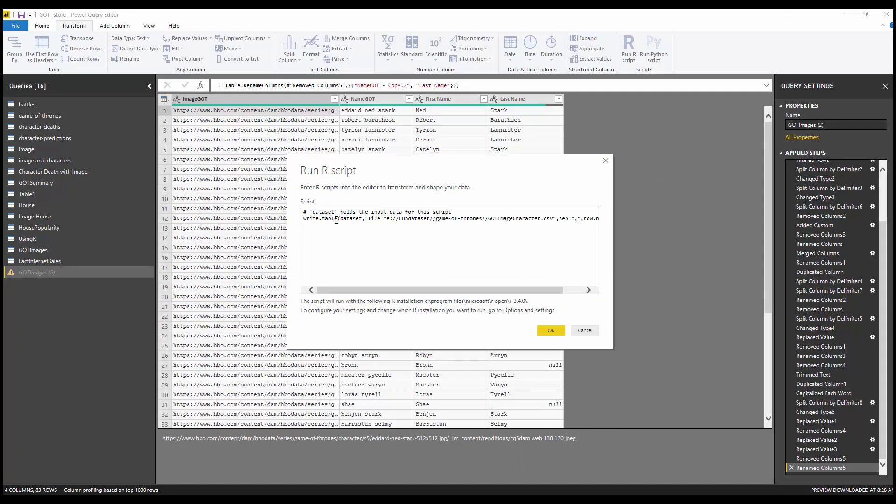
Step: Change the output file name in the write.table call to GOTImage.csv, keeping the e://Fundataset//game-of-thrones folder, and run the script
{"action": "double_click", "coordinate": [360, 218]}
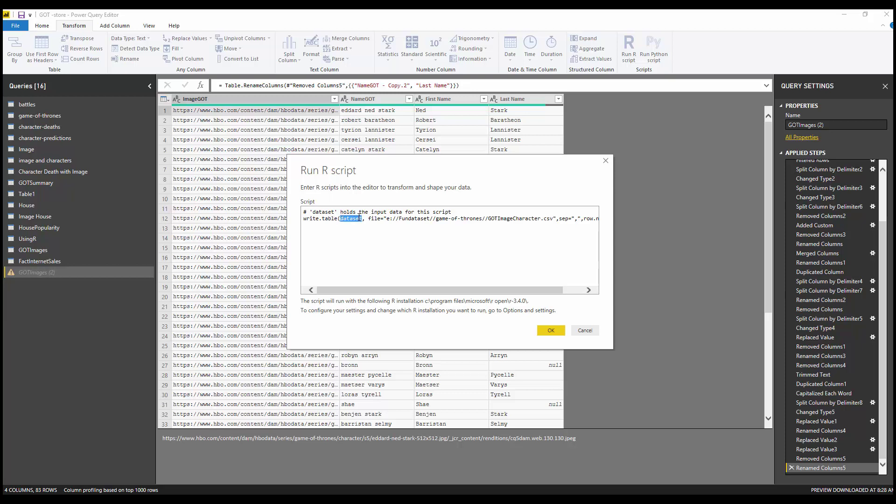
{"action": "double_click", "coordinate": [374, 218]}
{"action": "double_click", "coordinate": [388, 218]}
{"action": "type", "text": "e"}
{"action": "left_click_drag", "start_coordinate": [540, 219], "coordinate": [490, 219]}
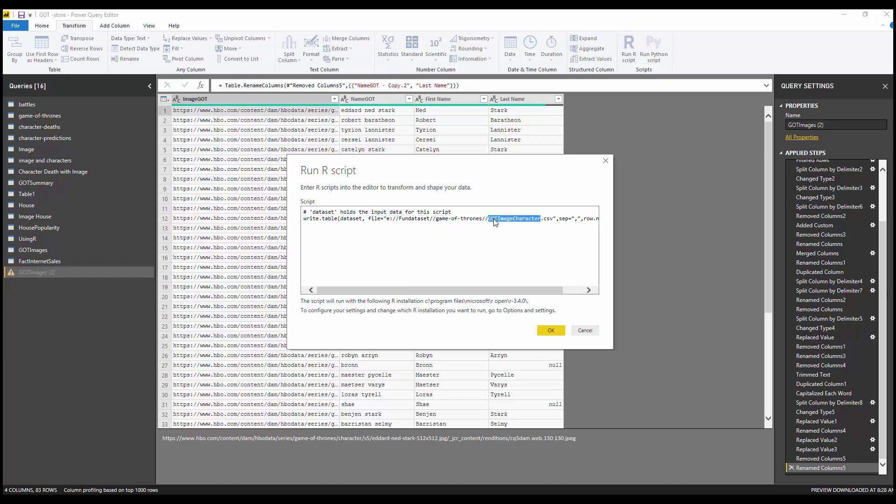
{"action": "type", "text": "GOTImage"}
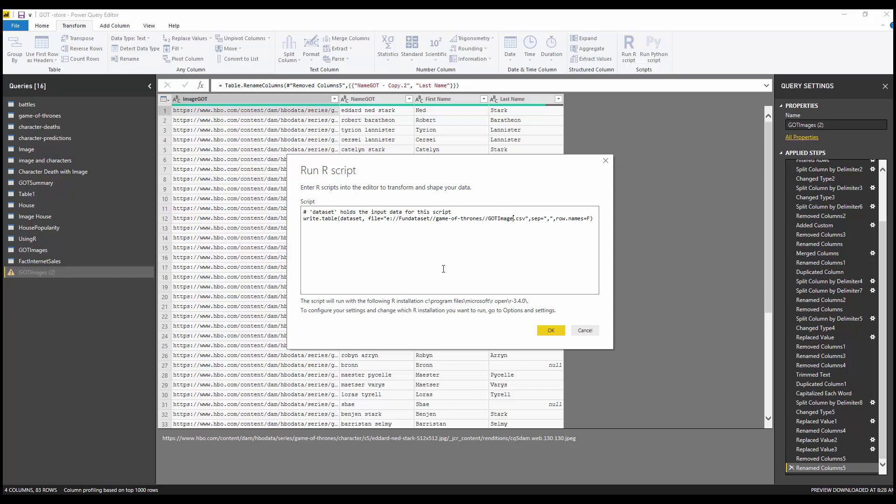
{"action": "double_click", "coordinate": [367, 219]}
{"action": "left_click", "coordinate": [416, 243]}
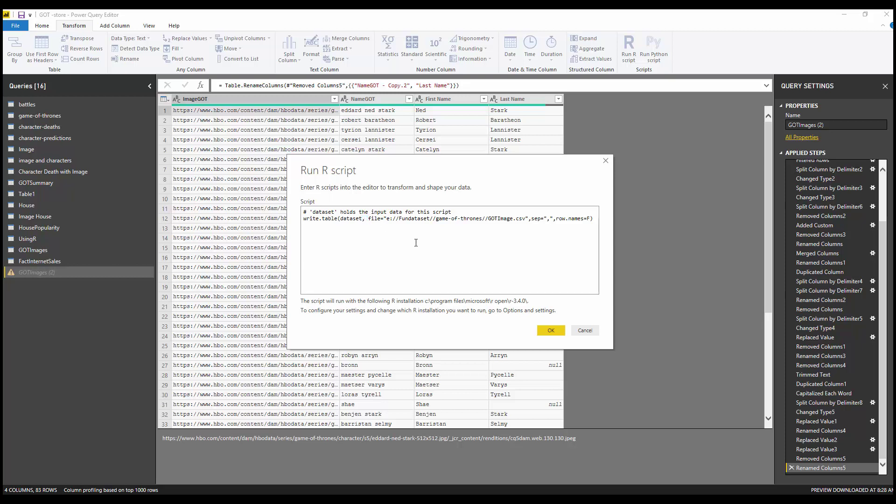
{"action": "left_click", "coordinate": [550, 332]}
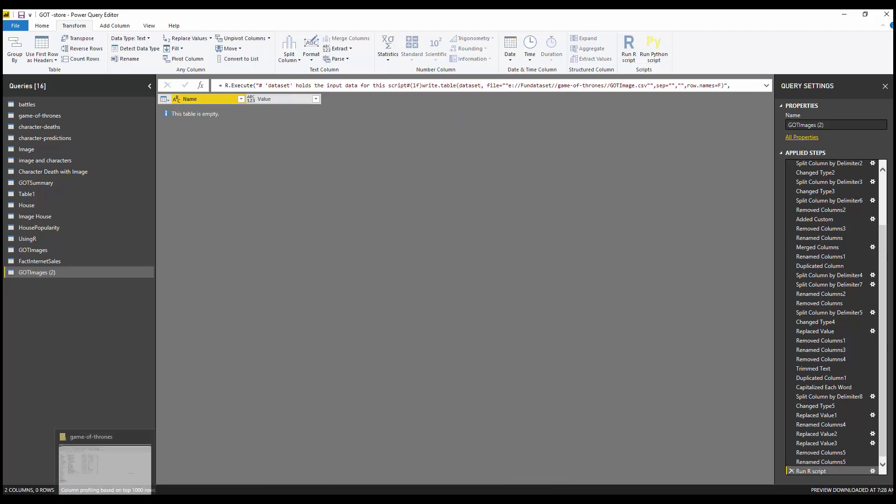
Step: Switch to the game-of-thrones folder in File Explorer and sort the files by date modified, newest first
{"action": "left_click", "coordinate": [126, 465]}
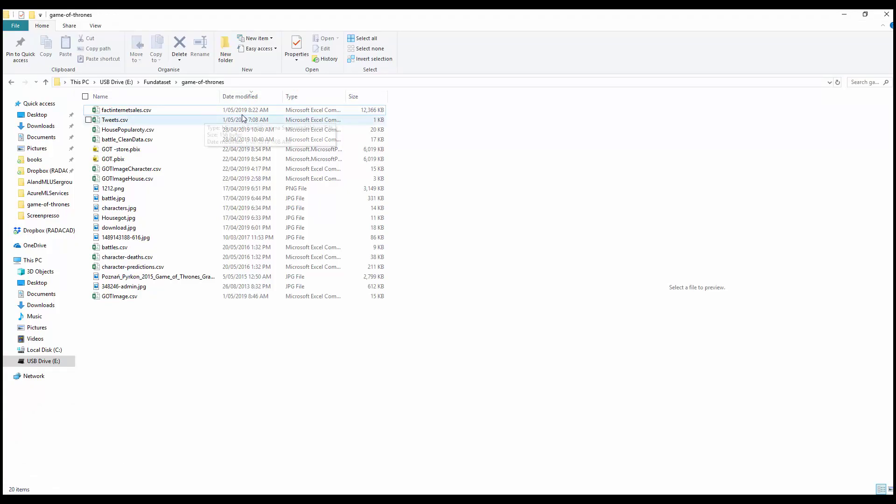
{"action": "left_click", "coordinate": [239, 96]}
{"action": "left_click", "coordinate": [239, 95]}
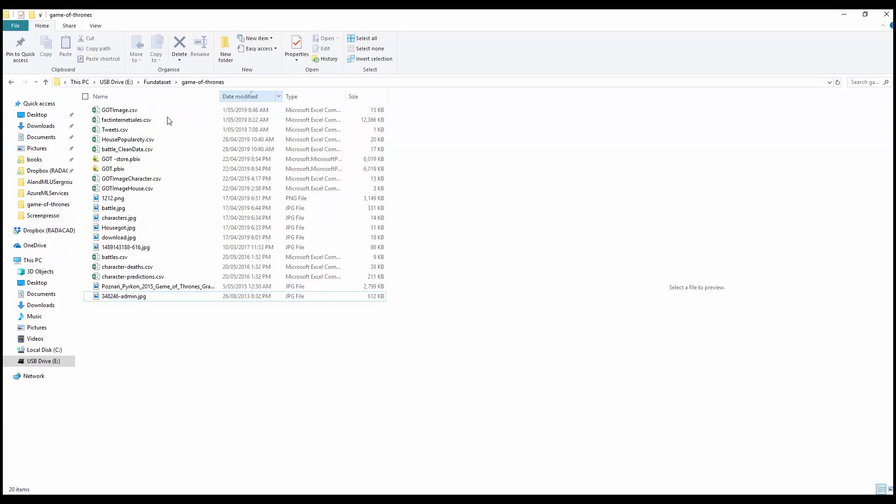
Step: Open the exported GOTImage.csv in Excel, inspect its ImageGOT column, and close the workbook
{"action": "left_click", "coordinate": [133, 112]}
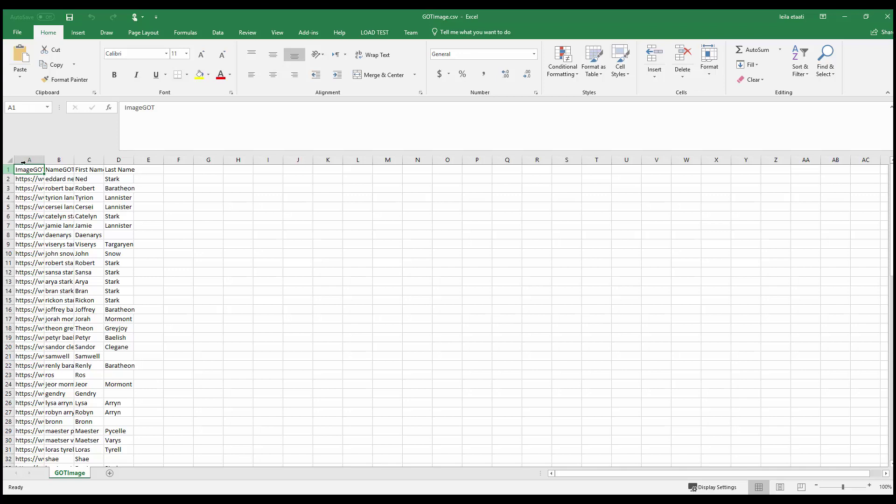
{"action": "left_click", "coordinate": [23, 162]}
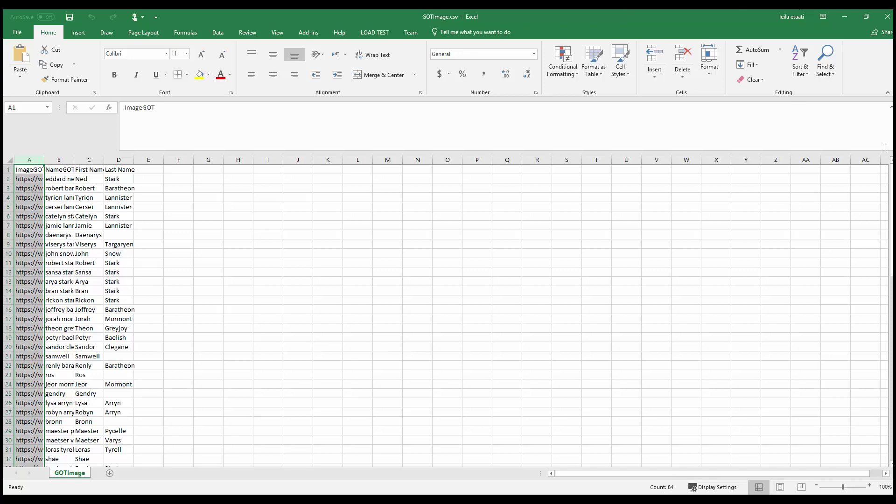
{"action": "left_click", "coordinate": [888, 17]}
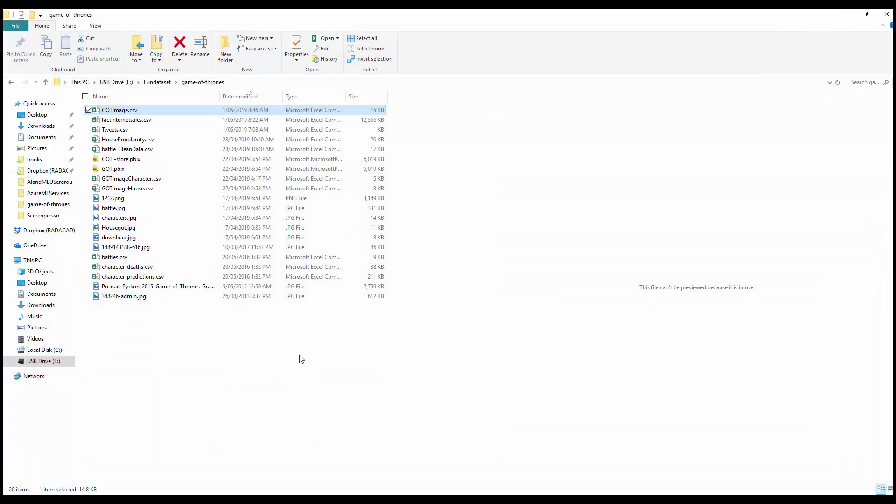
Step: Return to Power Query Editor and copy the whole R script from the Run R script step of GOTImages (2), leaving the step unchanged
{"action": "mouse_move", "coordinate": [404, 491]}
{"action": "left_click", "coordinate": [463, 466]}
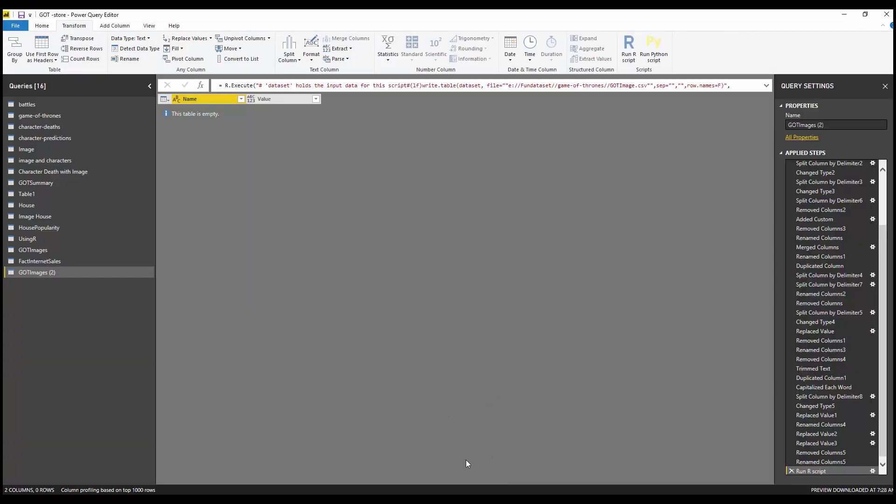
{"action": "left_click", "coordinate": [873, 471]}
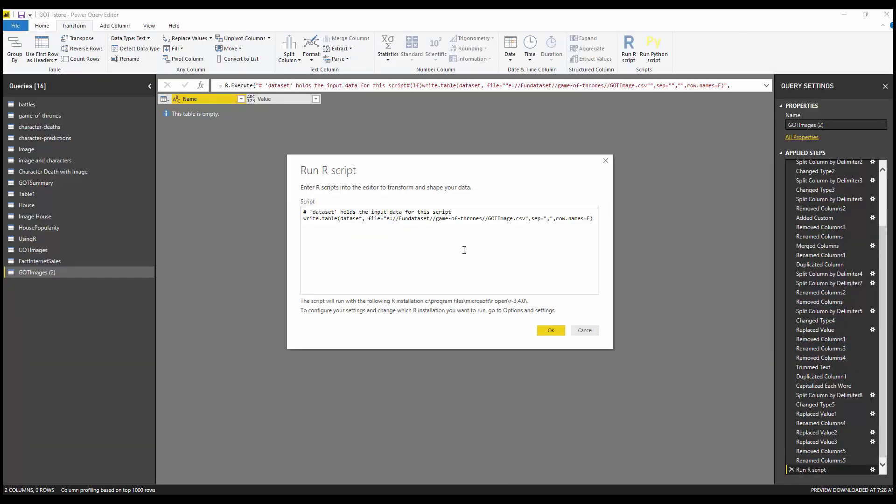
{"action": "key", "text": "ctrl+a"}
{"action": "key", "text": "ctrl+c"}
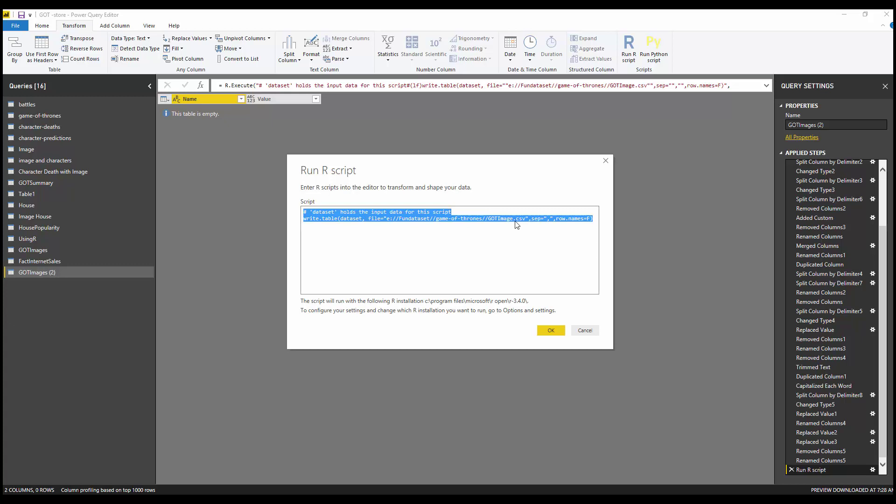
{"action": "left_click", "coordinate": [585, 331]}
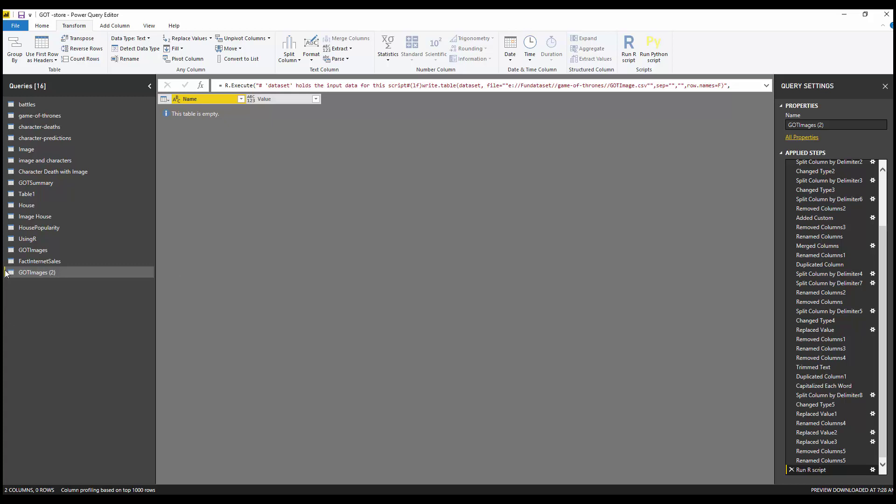
Step: Start a Run R script transformation on the FactInternetSales query and replace its default script with the copied write.table script
{"action": "left_click", "coordinate": [32, 264]}
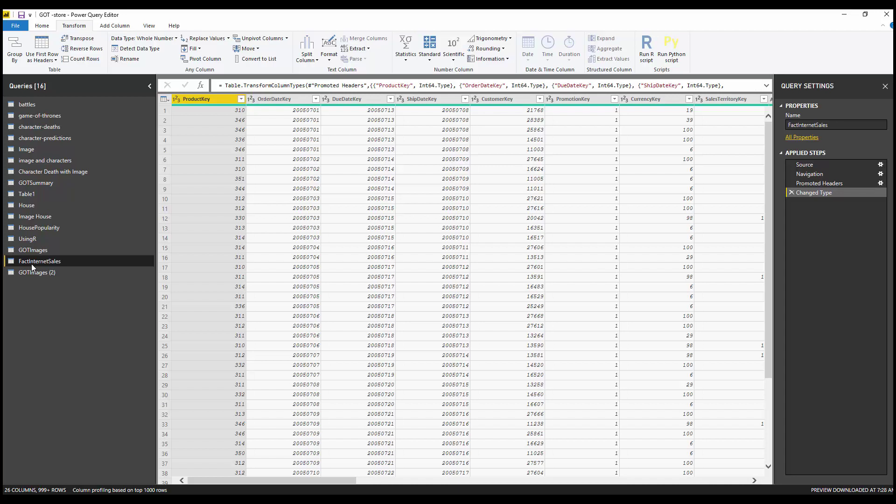
{"action": "left_click", "coordinate": [645, 52]}
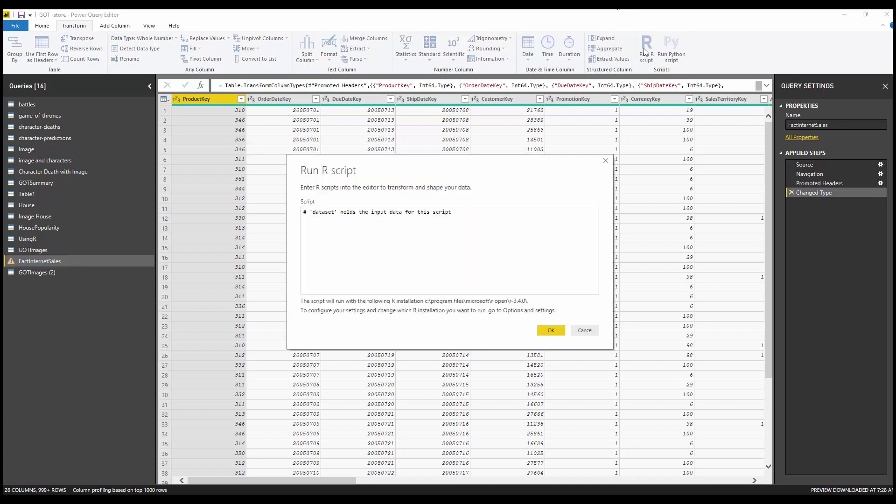
{"action": "key", "text": "ctrl+a"}
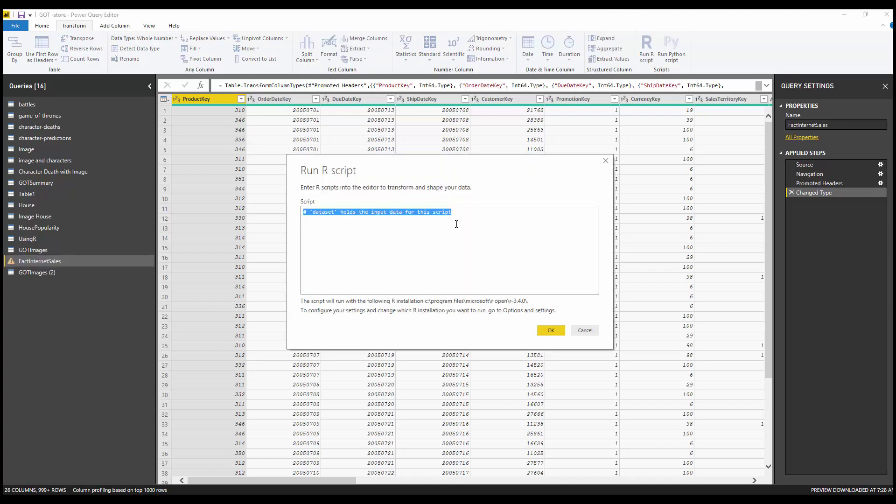
{"action": "key", "text": "ctrl+v"}
Step: Change the output file name in the write.table call to FactISales.csv, keeping the e://Fundataset//game-of-thrones folder
{"action": "left_click", "coordinate": [505, 218]}
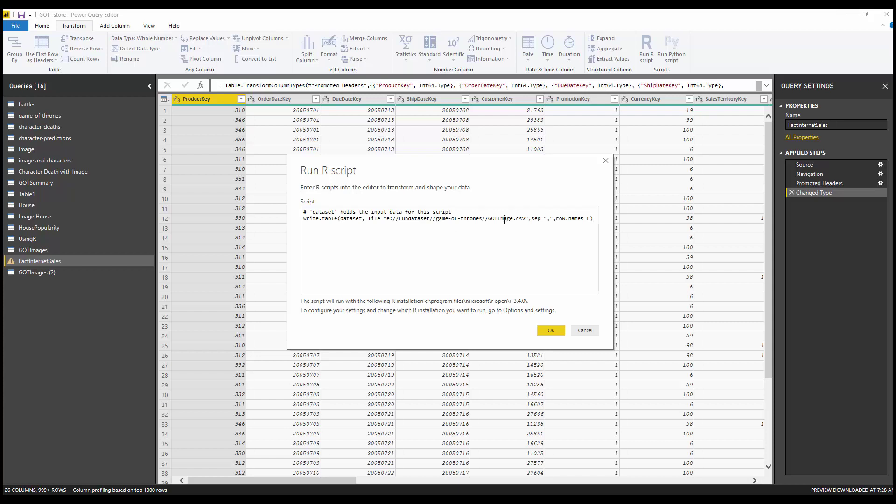
{"action": "key", "text": "Delete"}
{"action": "key", "text": "Delete"}
{"action": "key", "text": "BackSpace"}
{"action": "key", "text": "BackSpace"}
{"action": "key", "text": "BackSpace"}
{"action": "key", "text": "BackSpace"}
{"action": "key", "text": "BackSpace"}
{"action": "key", "text": "Delete"}
{"action": "type", "text": "Fa"}
{"action": "type", "text": "ct"}
{"action": "type", "text": "Inter"}
{"action": "key", "text": "BackSpace"}
{"action": "key", "text": "BackSpace"}
{"action": "key", "text": "BackSpace"}
{"action": "key", "text": "BackSpace"}
{"action": "type", "text": "Sales"}
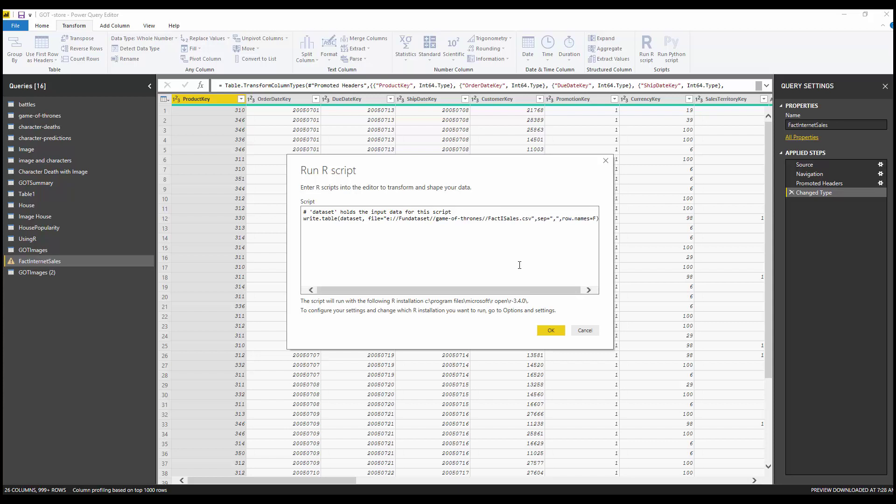
Step: Look over the existing files in the game-of-thrones folder, and return to run the FactInternetSales R script
{"action": "key", "text": "alt+Tab"}
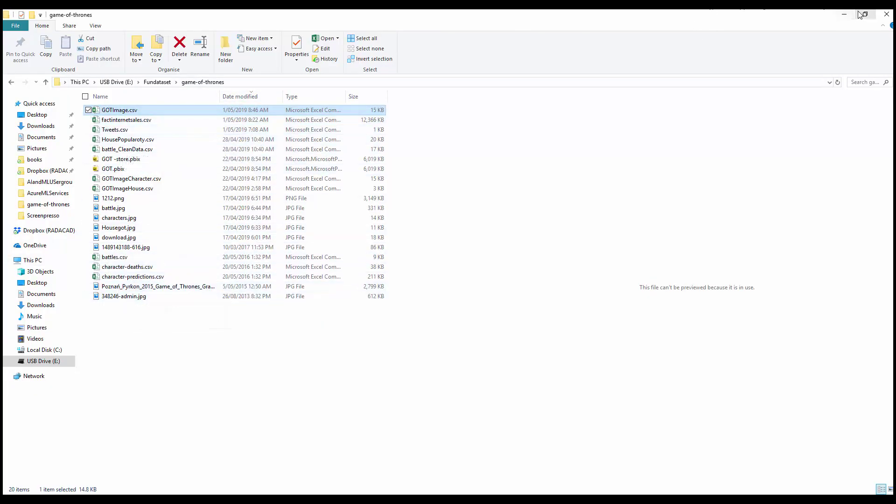
{"action": "left_click", "coordinate": [844, 14]}
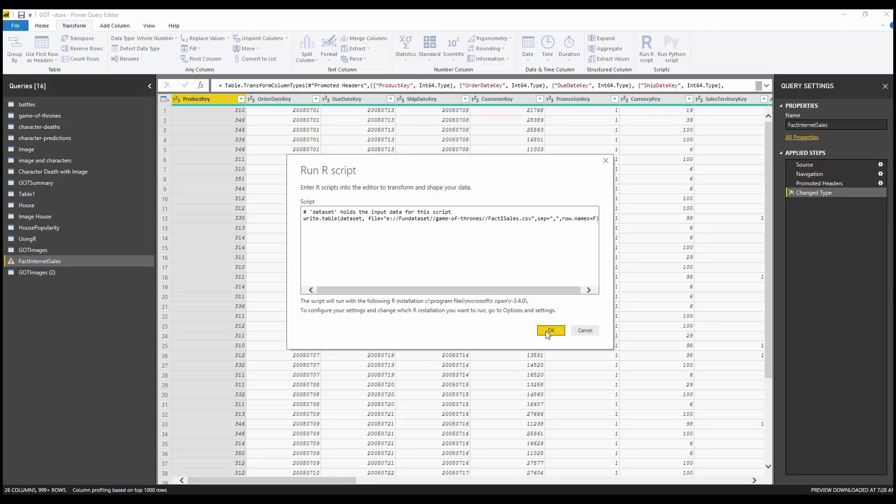
{"action": "left_click", "coordinate": [561, 332]}
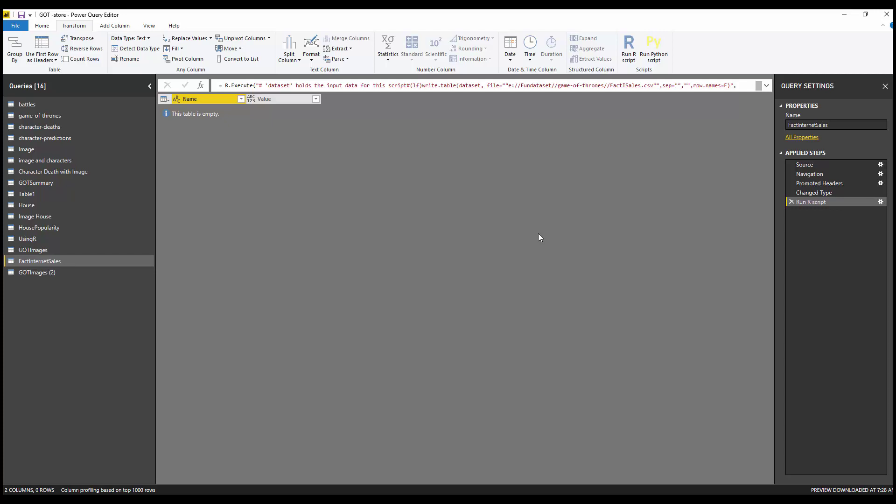
Step: Switch to the game-of-thrones folder, sort it by date modified with the newest first, and open FactISales.csv in Excel
{"action": "key", "text": "alt+Tab"}
{"action": "left_click", "coordinate": [236, 96]}
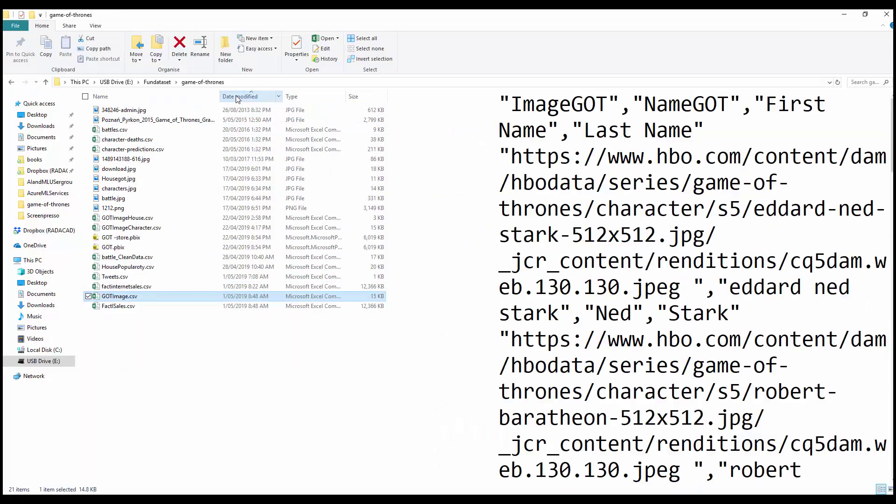
{"action": "left_click", "coordinate": [236, 96]}
{"action": "left_click", "coordinate": [138, 111]}
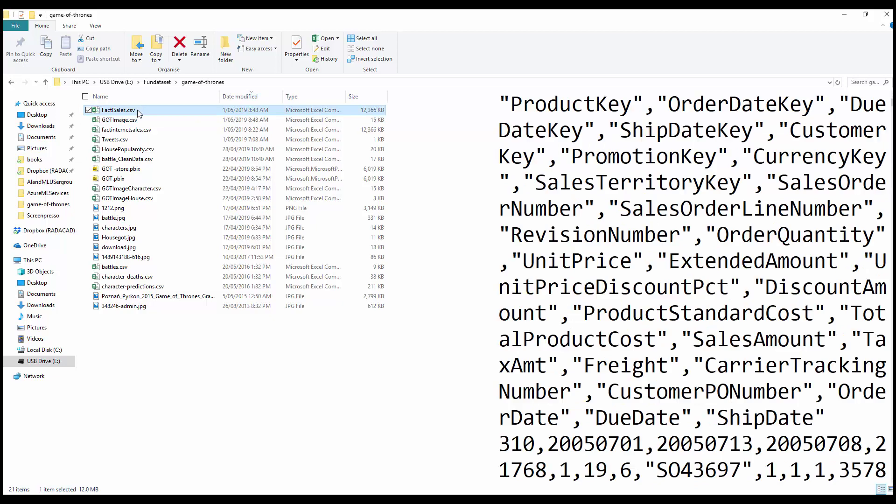
{"action": "double_click", "coordinate": [138, 110]}
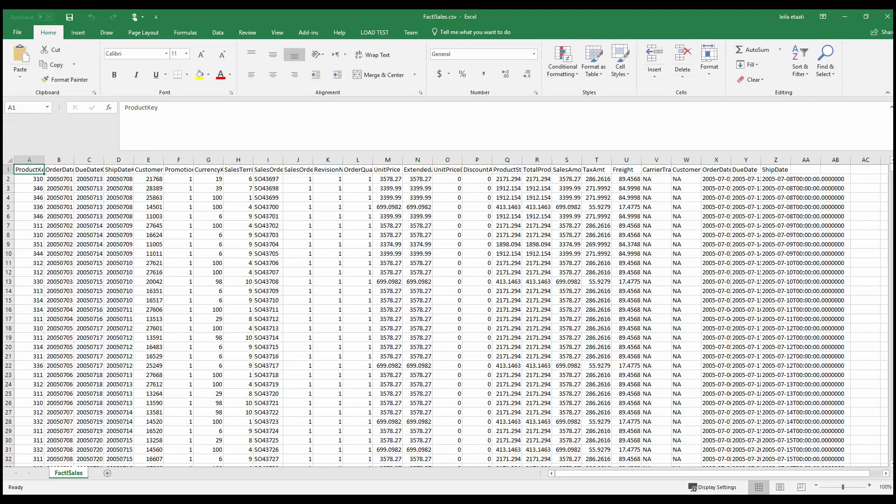
Step: Return to Power Query Editor and display the FactInternetSales data at its Changed Type step
{"action": "mouse_move", "coordinate": [402, 500]}
{"action": "left_click", "coordinate": [456, 455]}
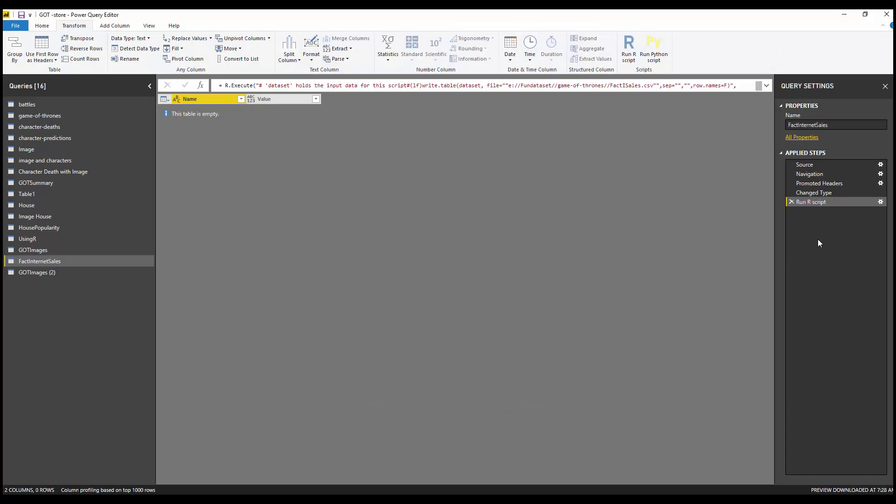
{"action": "left_click", "coordinate": [824, 193]}
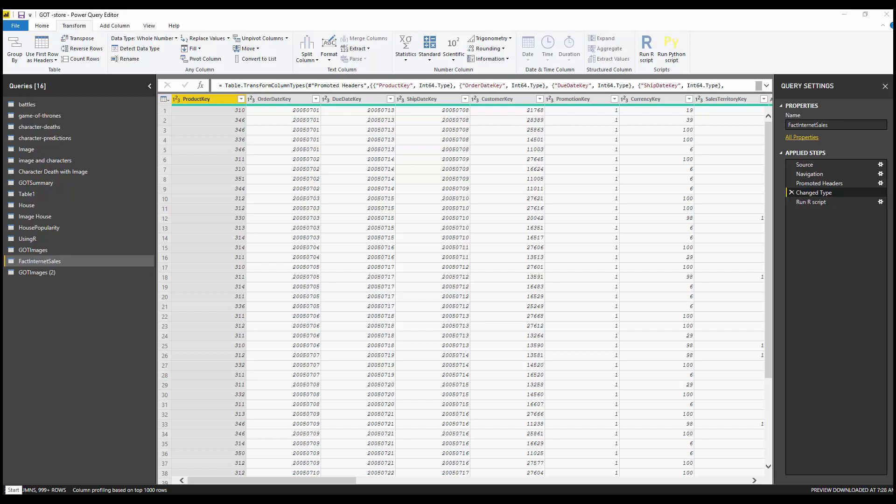
Step: Switch to SQL Server Management Studio and expand the Tables folder of the AI database on the ML2017 server
{"action": "left_click", "coordinate": [13, 491]}
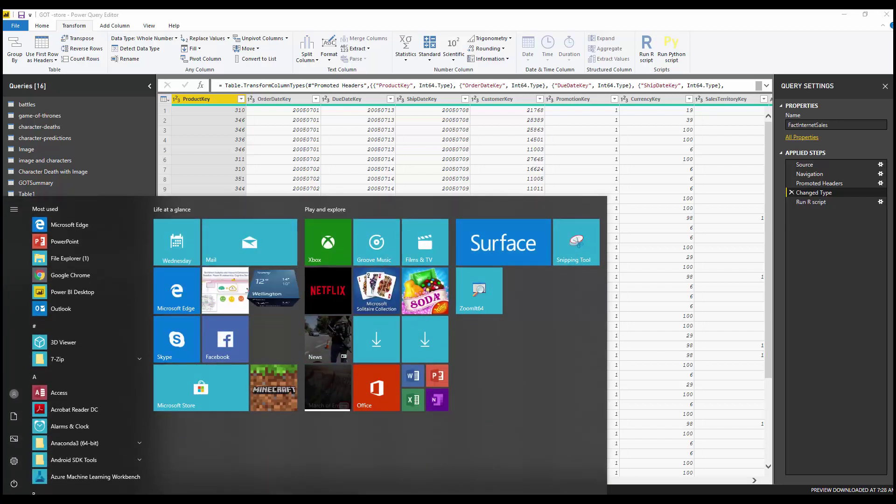
{"action": "key", "text": "Escape"}
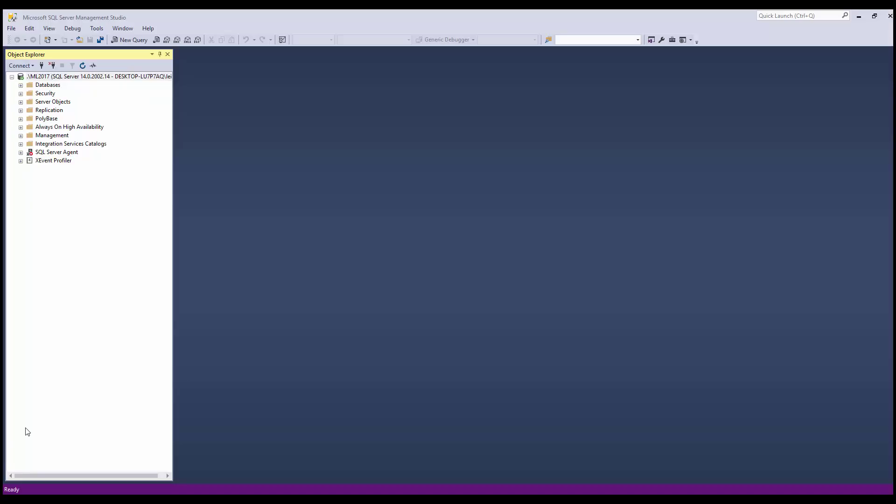
{"action": "left_click", "coordinate": [21, 85]}
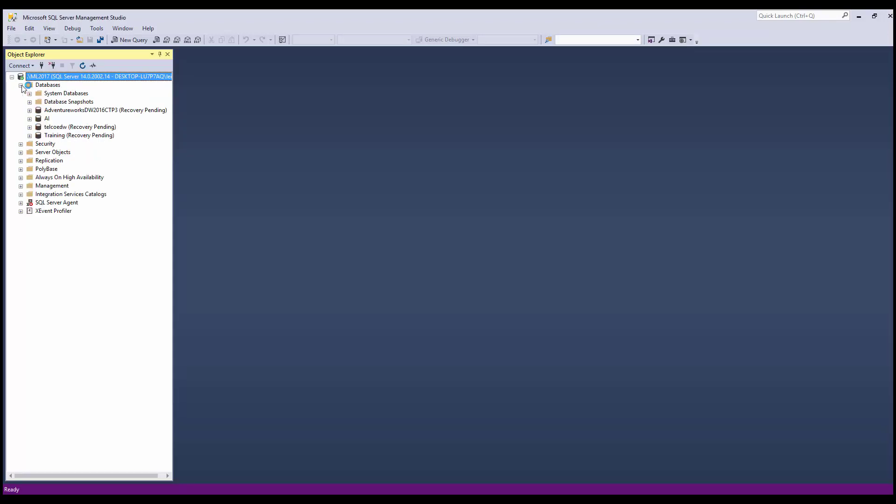
{"action": "left_click", "coordinate": [29, 119]}
{"action": "left_click", "coordinate": [47, 119]}
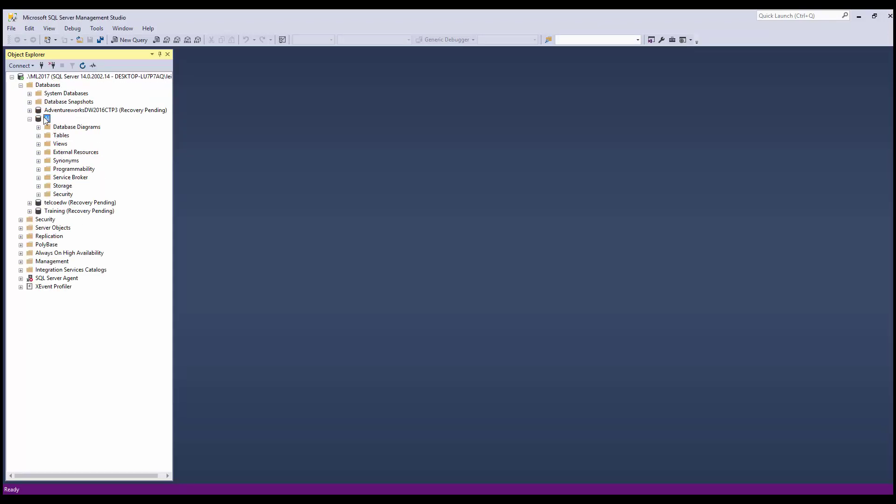
{"action": "left_click", "coordinate": [38, 135]}
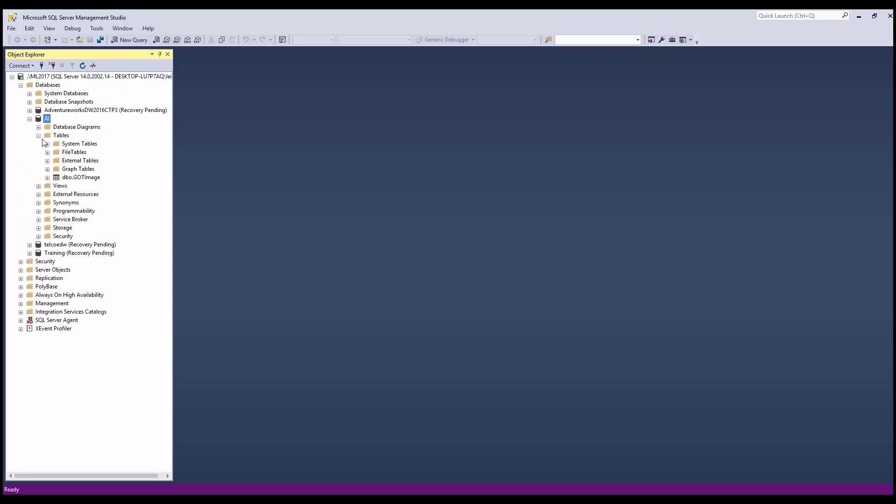
Step: Delete the dbo.GOTImage table from the AI database
{"action": "left_click", "coordinate": [84, 180]}
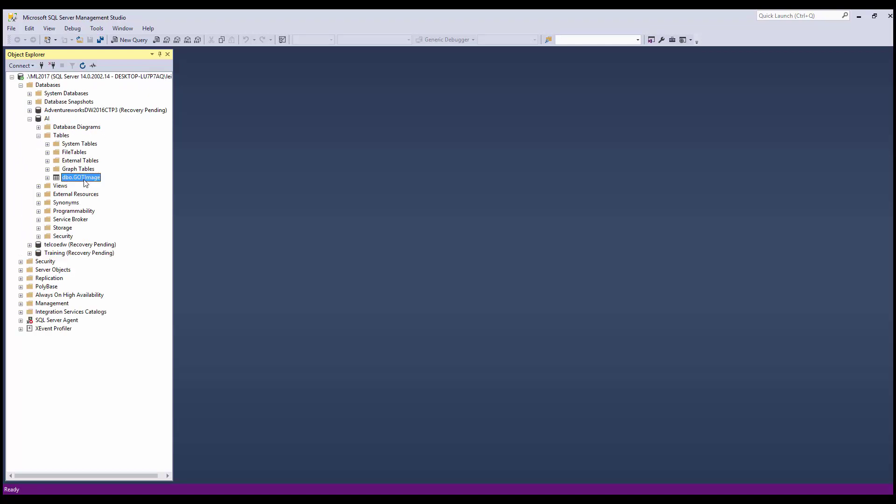
{"action": "right_click", "coordinate": [85, 182]}
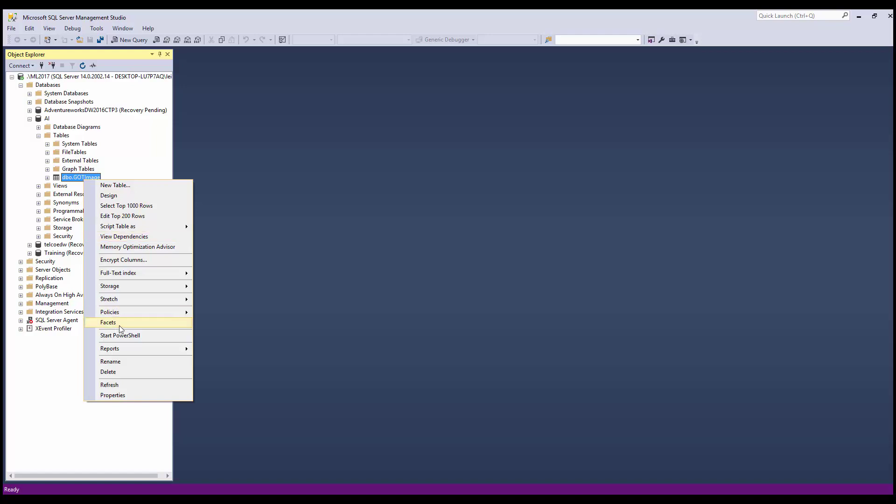
{"action": "left_click", "coordinate": [115, 373]}
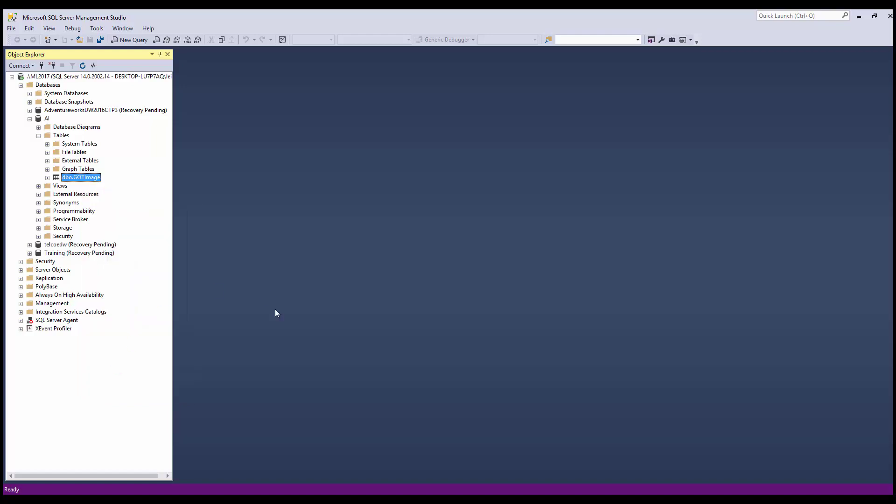
{"action": "left_click", "coordinate": [546, 387]}
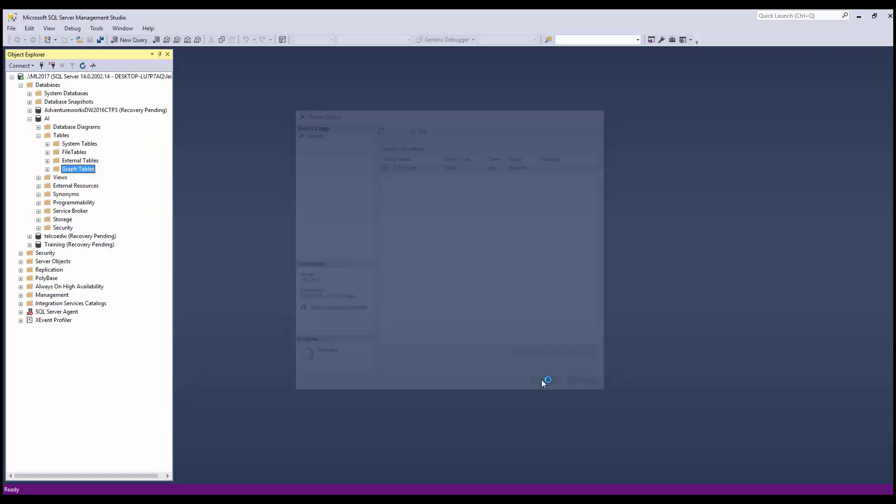
Step: Refresh the AI database, check its Tables folder, and minimize SQL Server Management Studio
{"action": "right_click", "coordinate": [47, 119]}
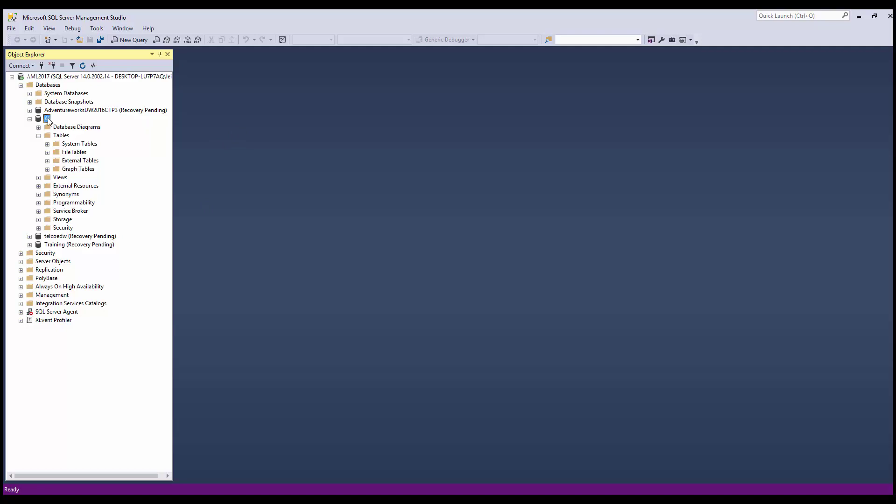
{"action": "left_click", "coordinate": [77, 243]}
{"action": "left_click", "coordinate": [39, 136]}
{"action": "left_click", "coordinate": [859, 16]}
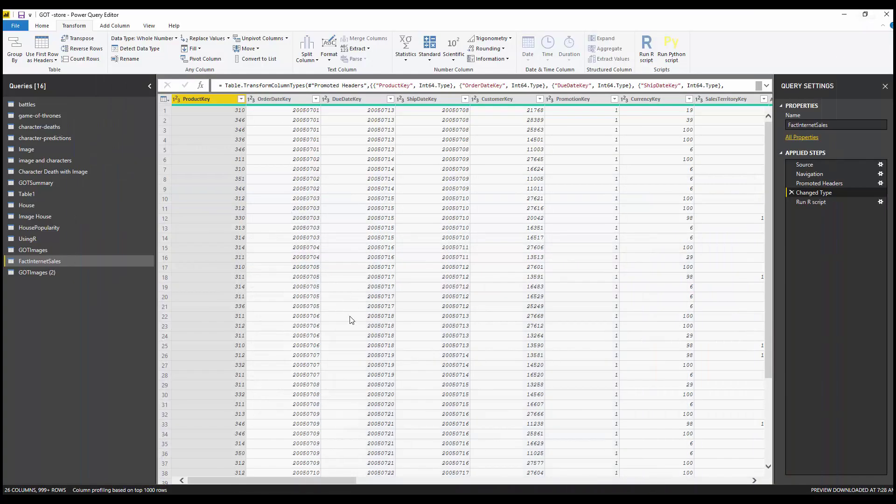
Step: Switch to the RADACAD article in the browser and select the RODBC code block from library(RODBC) through the sqlSave line
{"action": "mouse_move", "coordinate": [75, 494]}
{"action": "left_click", "coordinate": [140, 470]}
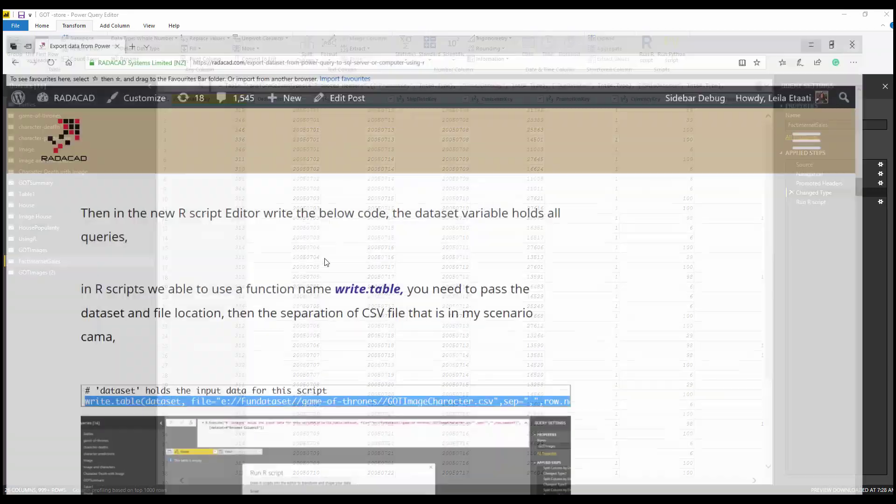
{"action": "scroll", "coordinate": [326, 264], "scroll_direction": "down", "scroll_amount": 20}
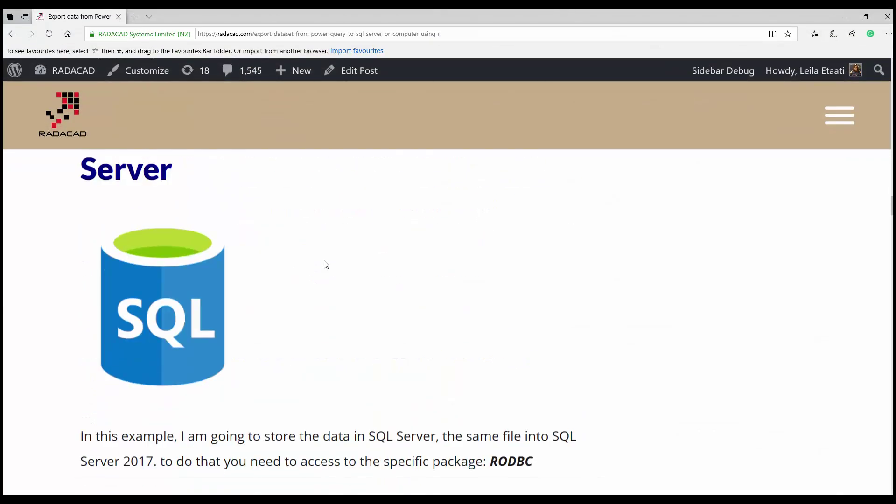
{"action": "scroll", "coordinate": [326, 264], "scroll_direction": "down", "scroll_amount": 5}
{"action": "scroll", "coordinate": [113, 326], "scroll_direction": "up", "scroll_amount": 3}
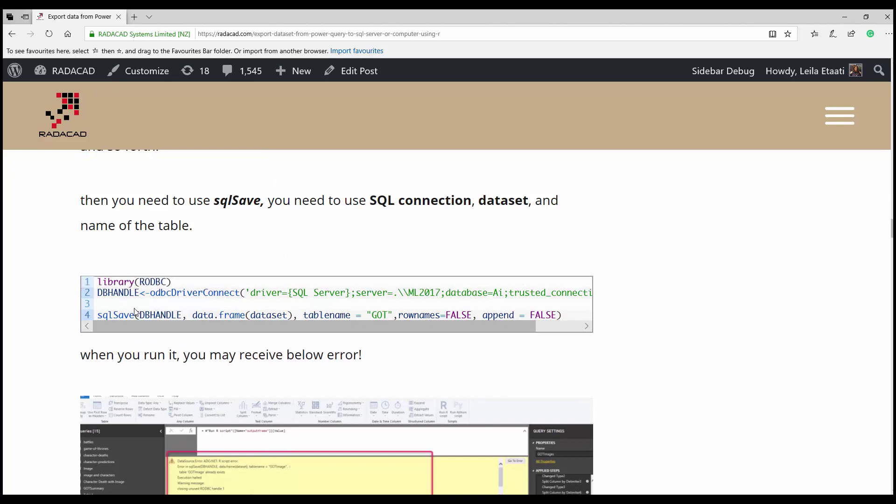
{"action": "left_click_drag", "start_coordinate": [96, 281], "coordinate": [564, 318]}
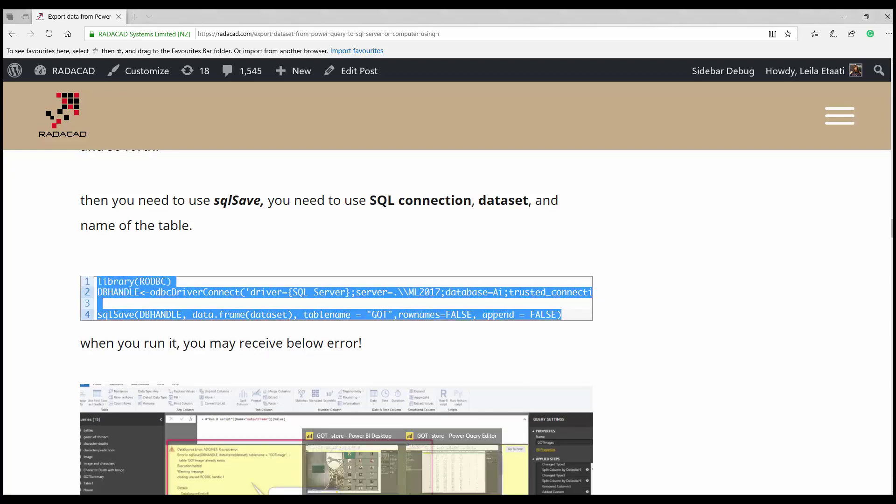
Step: Switch to Power Query Editor and, in the GOTImages (2) R script, comment out the write.table line and paste the copied RODBC code below it
{"action": "left_click", "coordinate": [438, 480]}
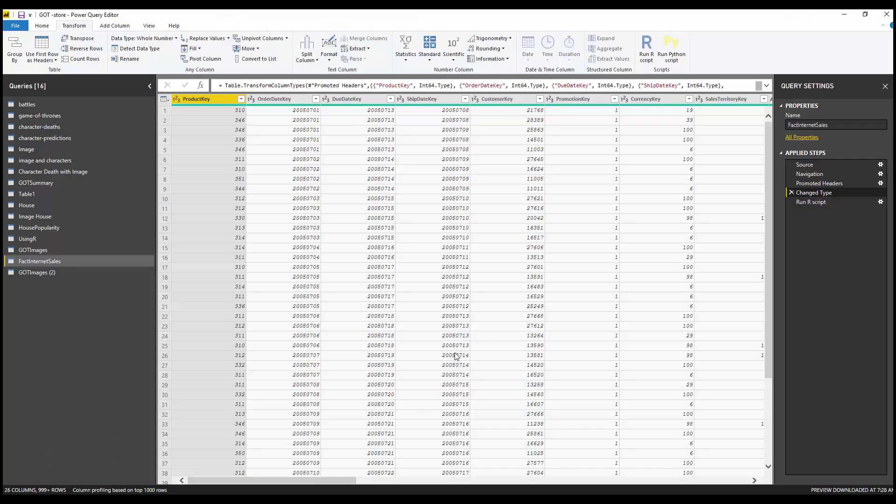
{"action": "left_click", "coordinate": [51, 273]}
{"action": "double_click", "coordinate": [828, 469]}
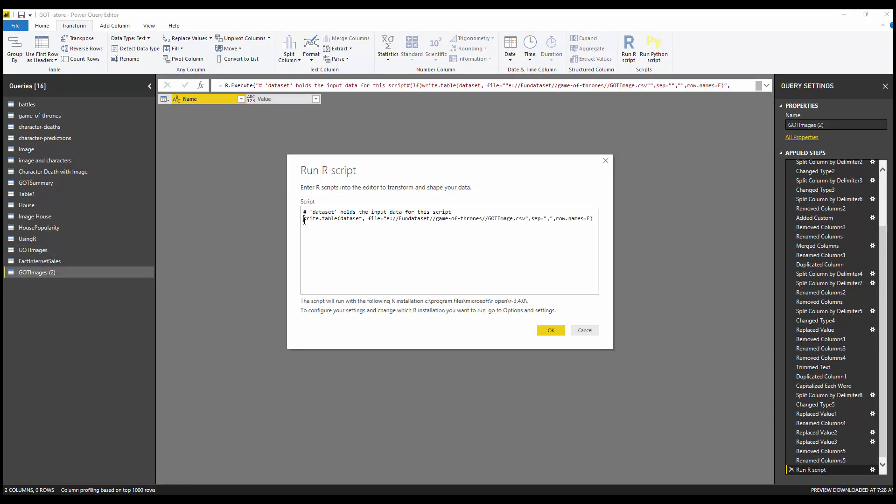
{"action": "type", "text": "#"}
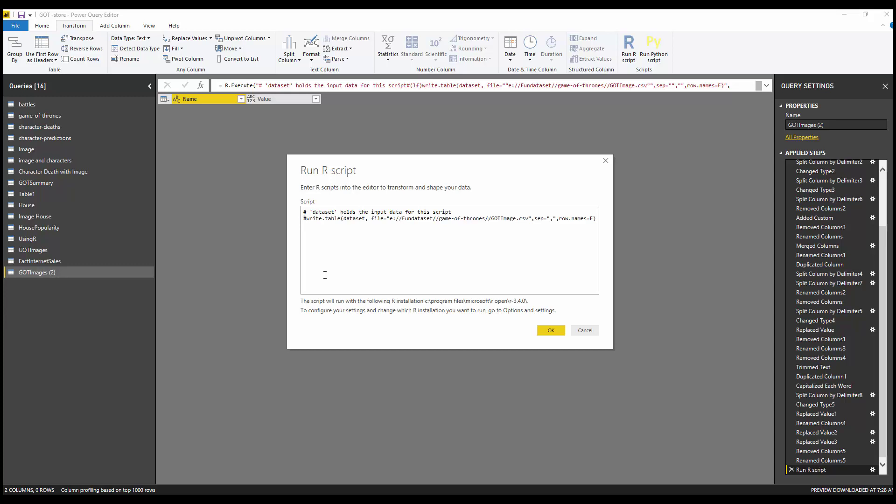
{"action": "key", "text": "ctrl+v"}
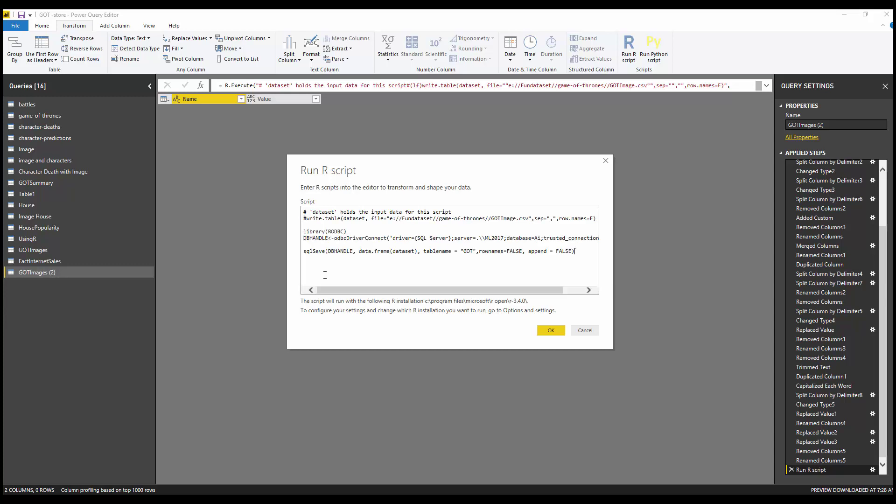
{"action": "key", "text": "ctrl+a"}
{"action": "left_click", "coordinate": [334, 238]}
Step: Launch RStudio and create a new blank R script
{"action": "key", "text": "super"}
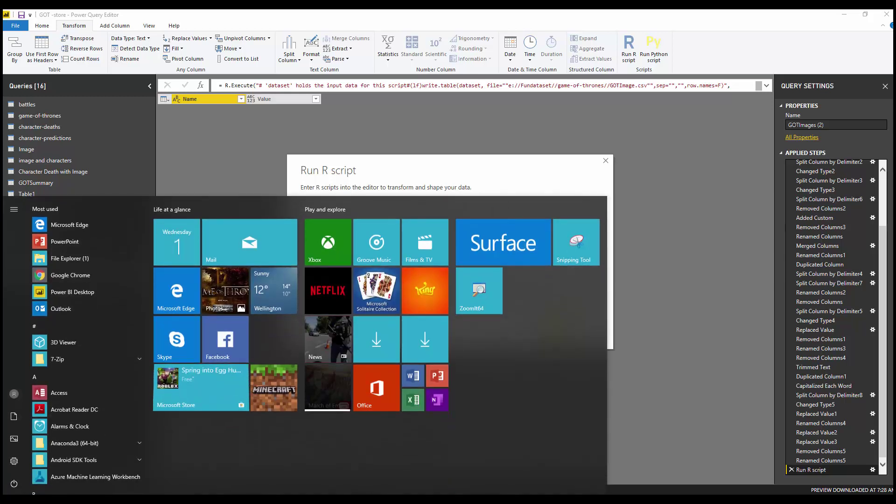
{"action": "type", "text": "rs"}
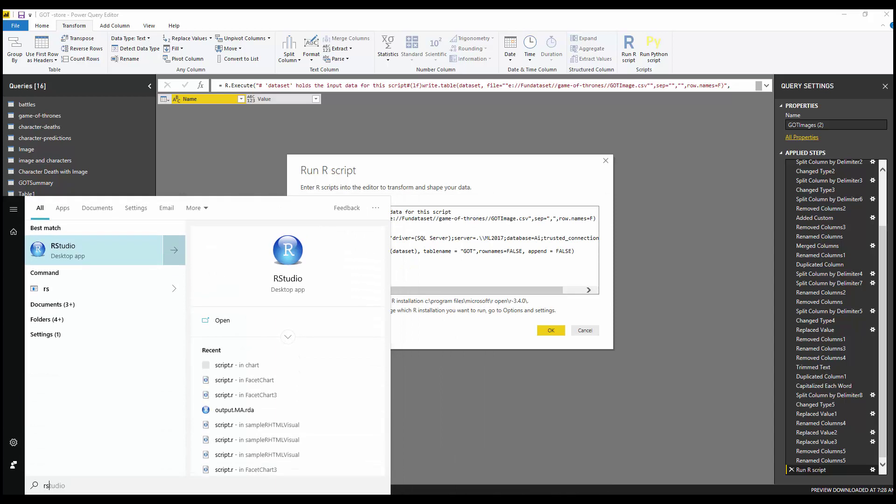
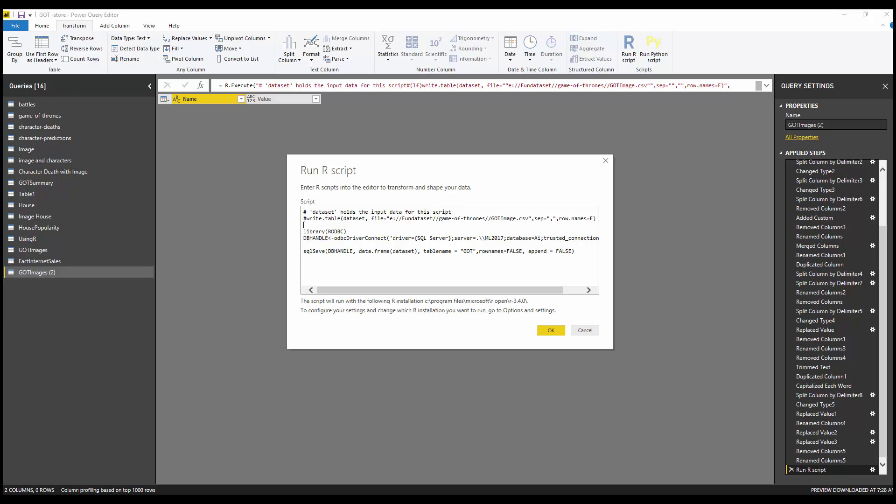
{"action": "key", "text": "super"}
{"action": "key", "text": "super"}
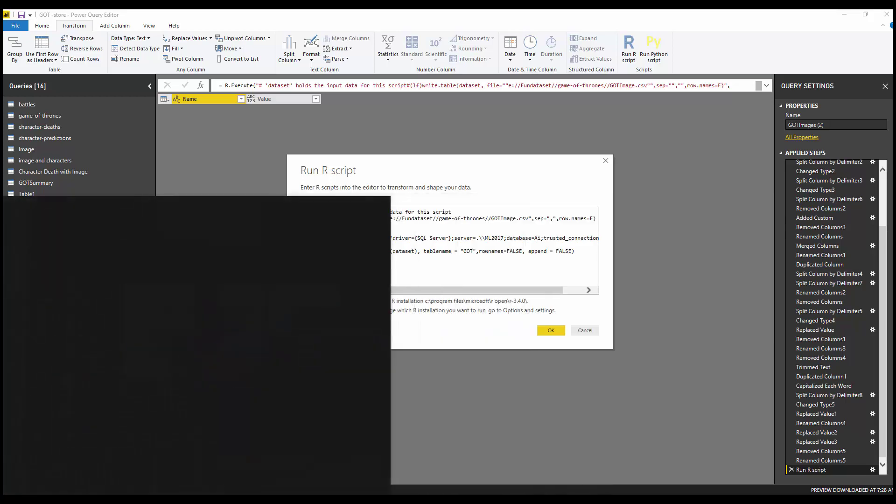
{"action": "type", "text": "rstudio"}
{"action": "key", "text": "Return"}
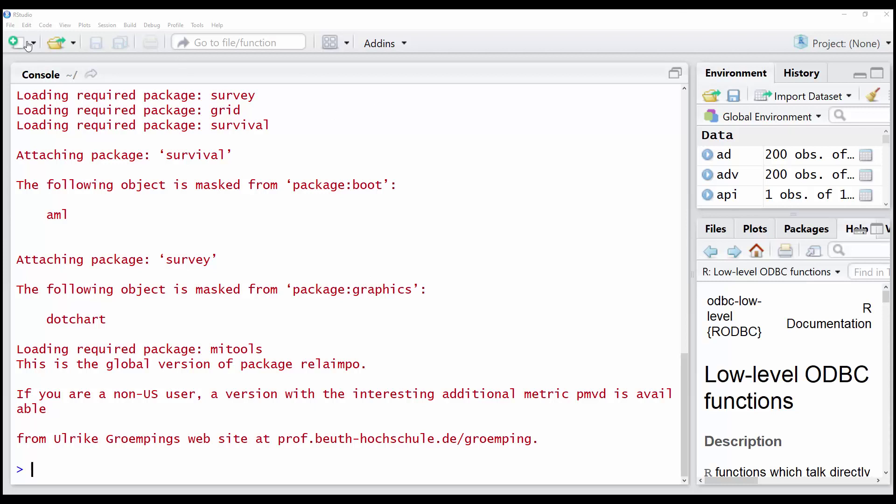
{"action": "left_click", "coordinate": [17, 43]}
{"action": "left_click", "coordinate": [37, 68]}
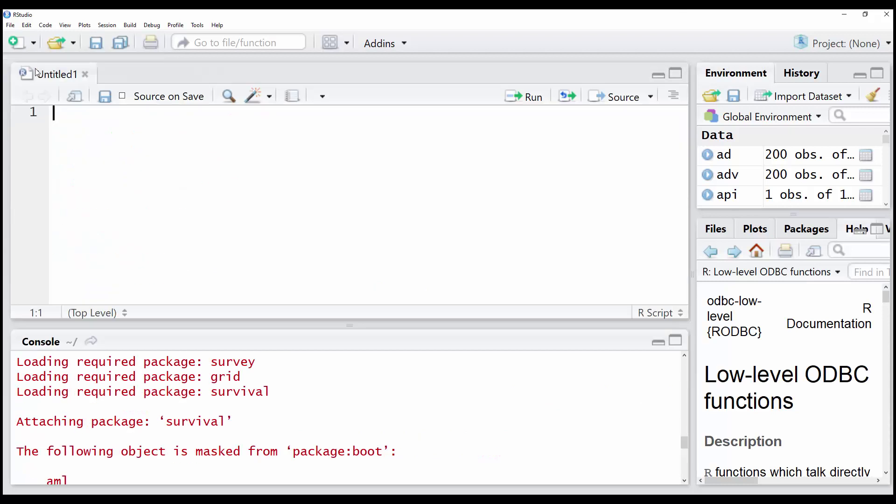
Step: Write install.packages("RODBC") on the first line of the new R script
{"action": "type", "text": "insta"}
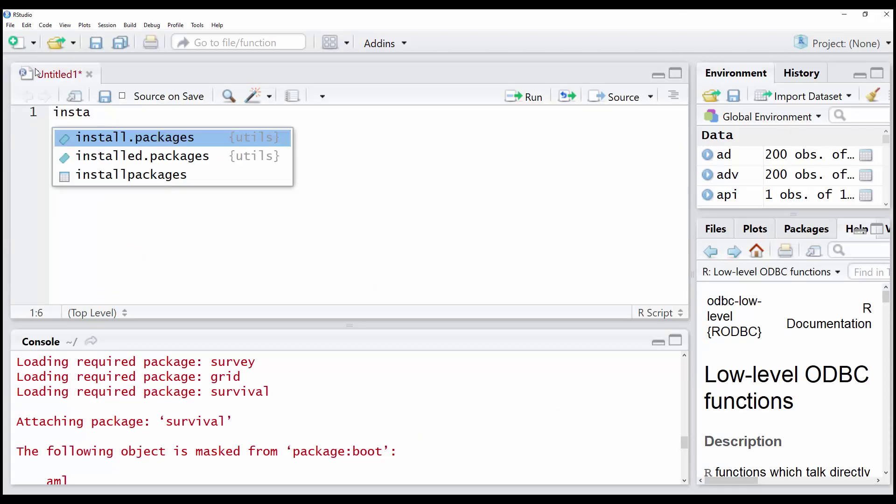
{"action": "key", "text": "Return"}
{"action": "type", "text": "RO"}
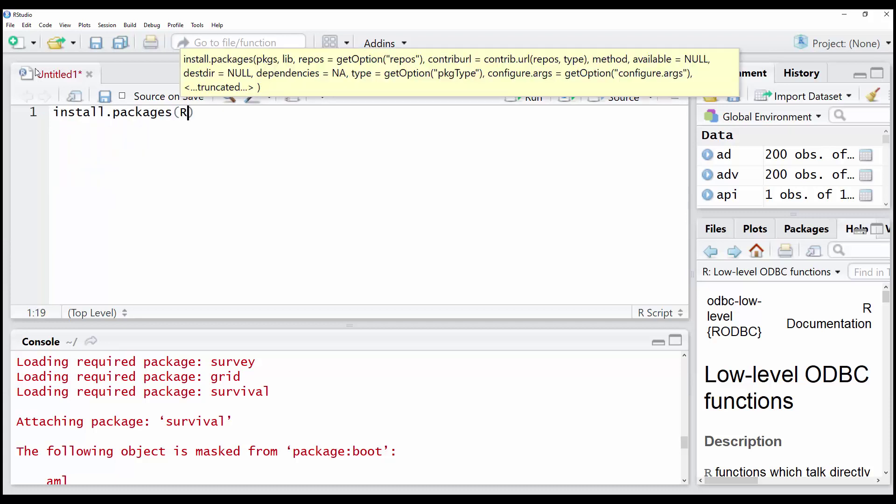
{"action": "type", "text": "DBC"}
{"action": "left_click", "coordinate": [181, 115]}
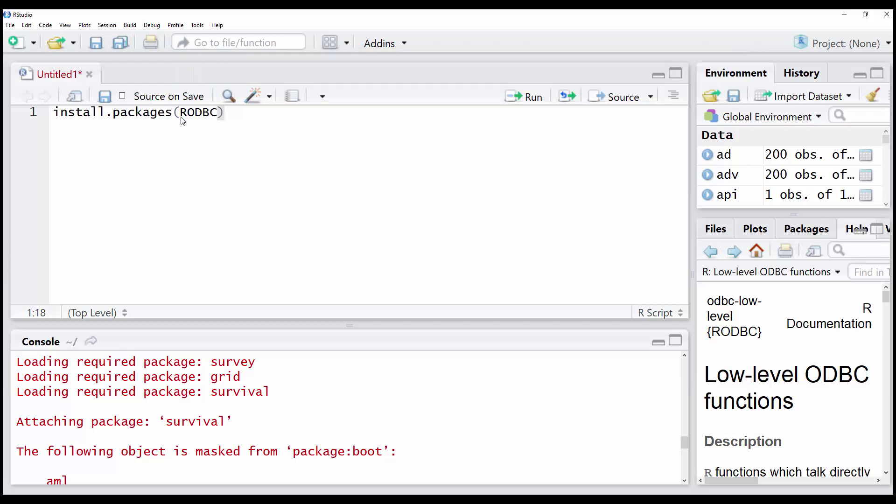
{"action": "type", "text": "\""}
{"action": "left_click", "coordinate": [226, 115]}
{"action": "type", "text": "\""}
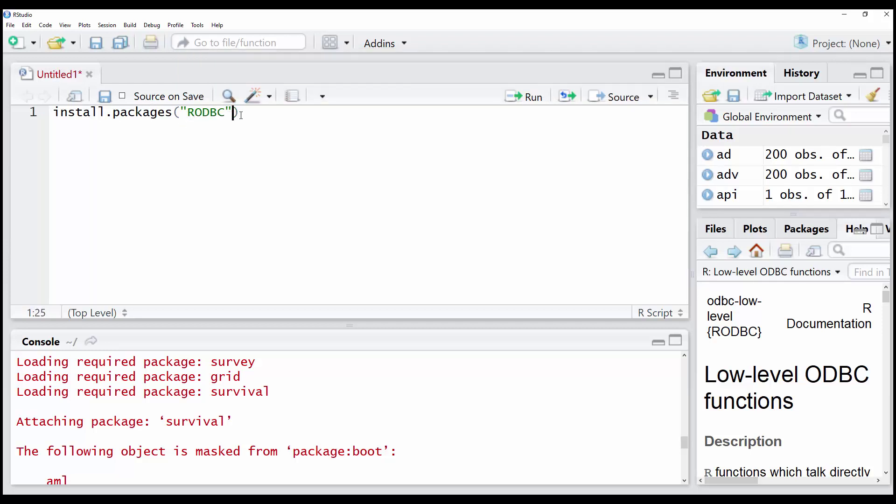
Step: Add library(RODBC) on the second line, run it, and check its output in the console
{"action": "left_click", "coordinate": [243, 115]}
{"action": "key", "text": "Return"}
{"action": "type", "text": "lib"}
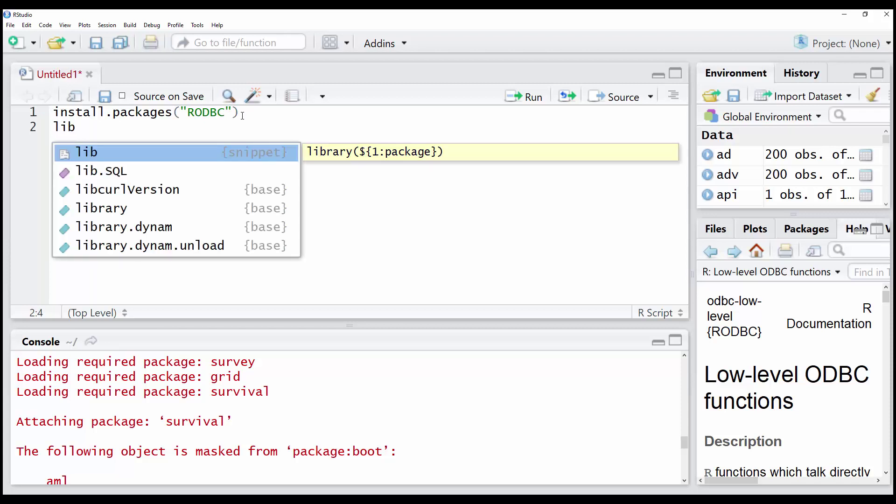
{"action": "key", "text": "Down"}
{"action": "key", "text": "Down"}
{"action": "key", "text": "Down"}
{"action": "key", "text": "Return"}
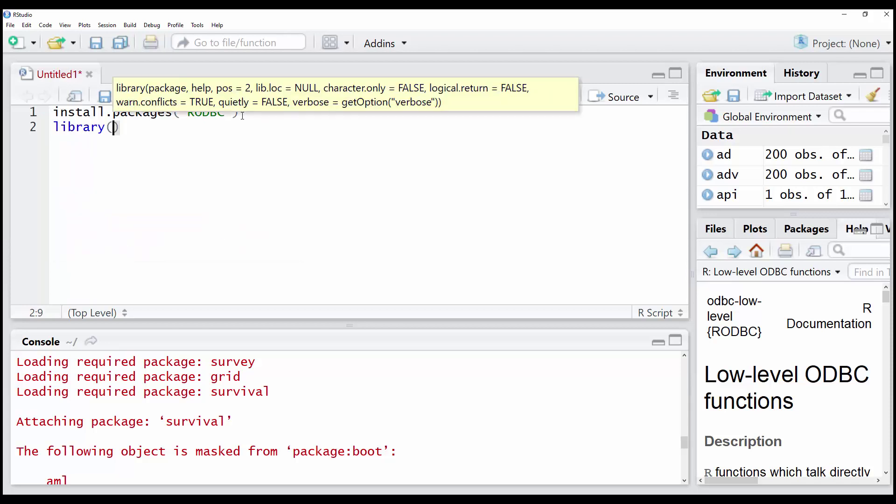
{"action": "type", "text": "RODBC"}
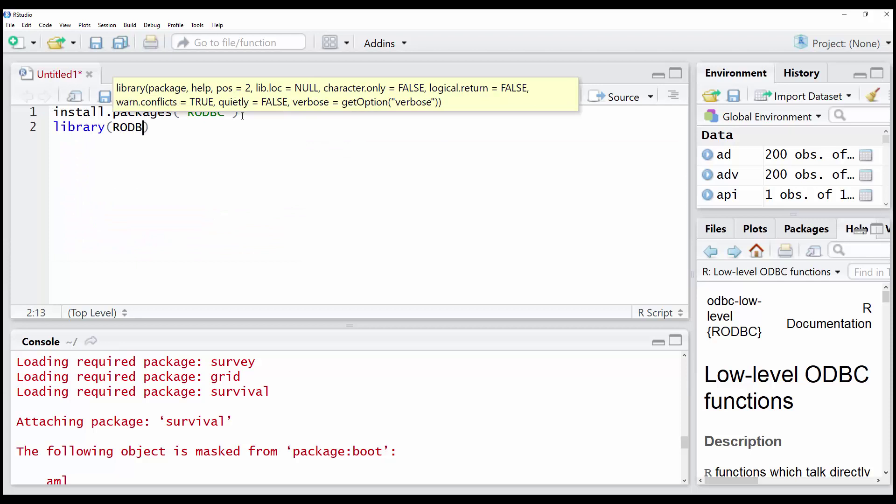
{"action": "key", "text": "ctrl+Return"}
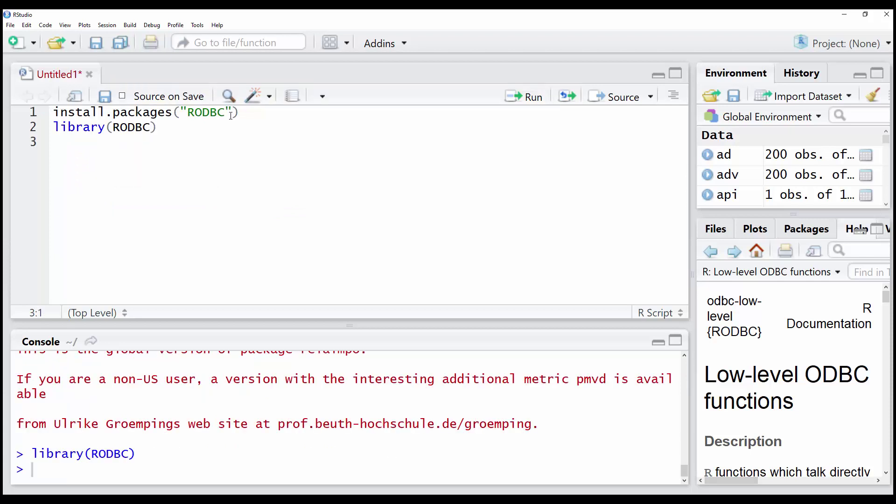
{"action": "left_click_drag", "start_coordinate": [135, 455], "coordinate": [28, 455]}
{"action": "triple_click", "coordinate": [42, 457]}
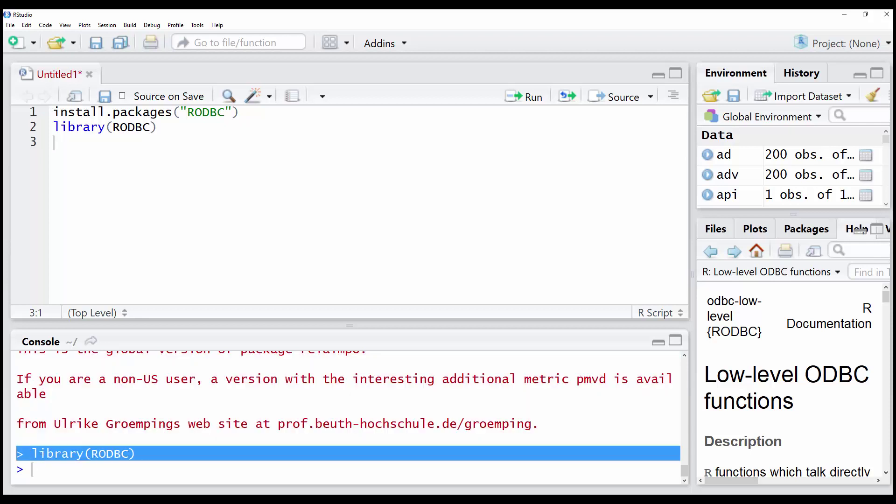
{"action": "left_click", "coordinate": [169, 136]}
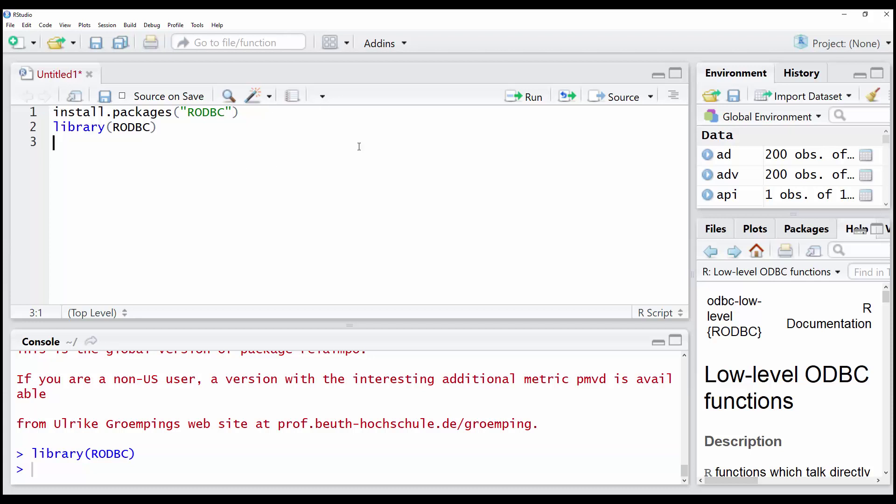
Step: Switch to Power Query Editor, copy the entire R script of GOTImages (2), and return to RStudio
{"action": "left_click", "coordinate": [844, 15]}
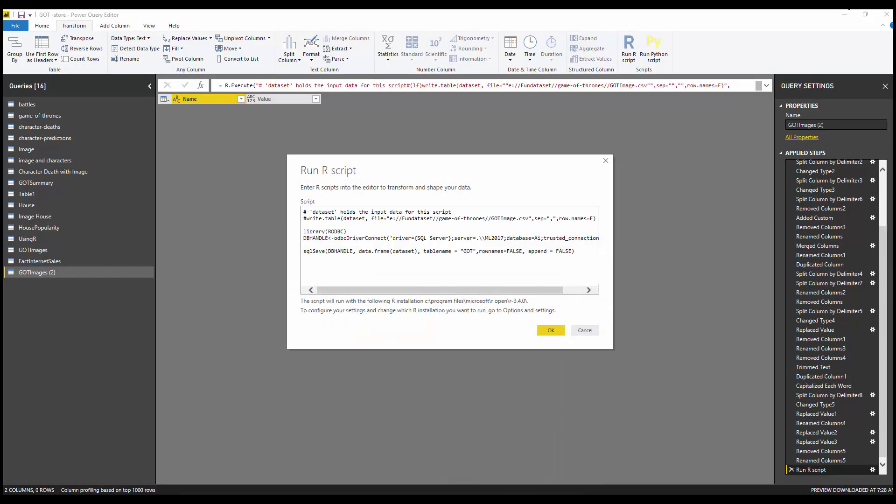
{"action": "left_click", "coordinate": [282, 422]}
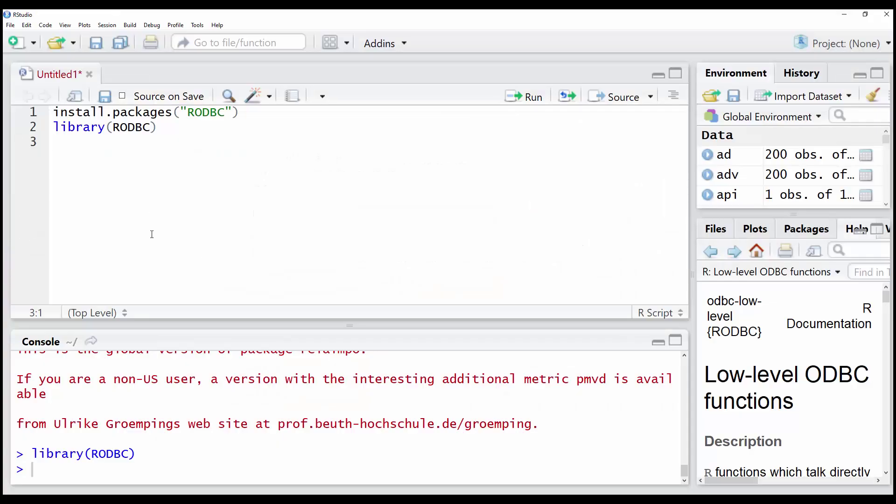
{"action": "left_click", "coordinate": [844, 15]}
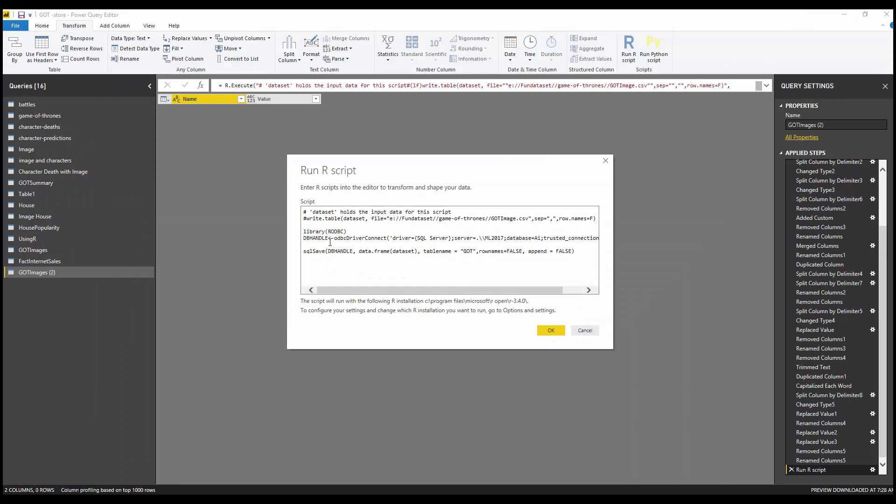
{"action": "left_click_drag", "start_coordinate": [335, 240], "coordinate": [385, 242]}
{"action": "key", "text": "ctrl+a"}
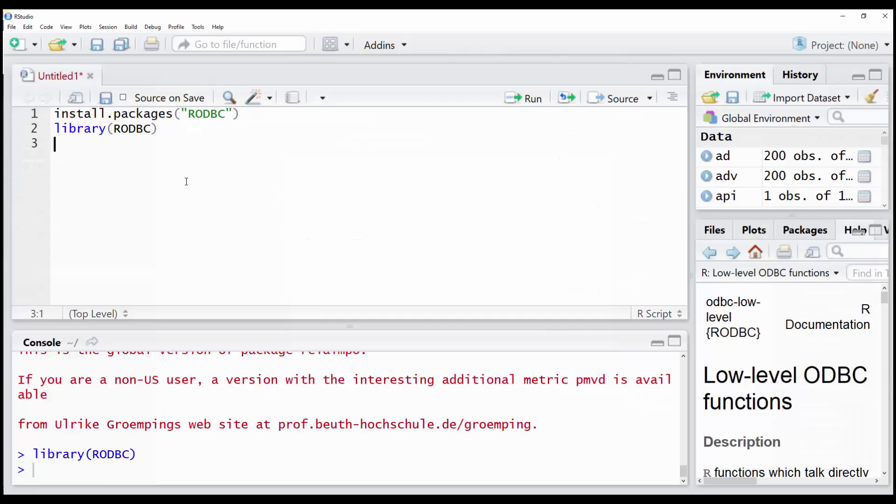
{"action": "left_click", "coordinate": [383, 460]}
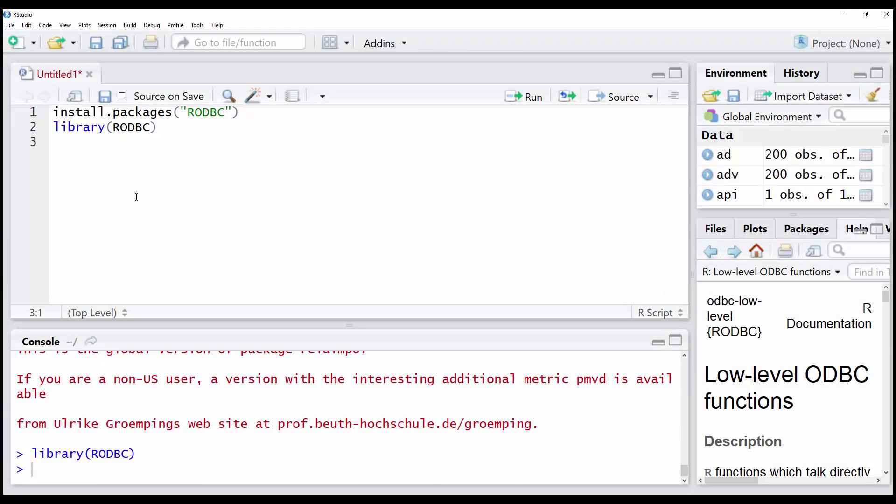
Step: Comment out the install.packages line and paste the copied Power Query script after library(RODBC)
{"action": "left_click", "coordinate": [54, 112]}
{"action": "type", "text": "#"}
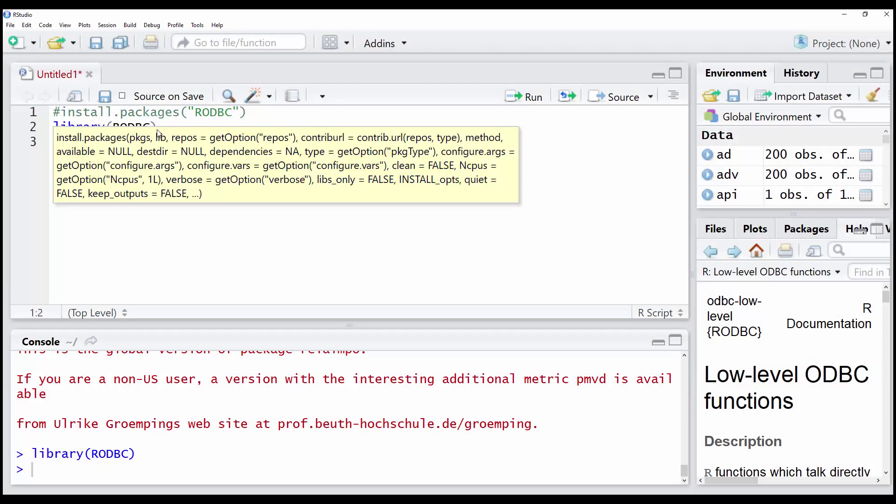
{"action": "left_click", "coordinate": [165, 113]}
{"action": "left_click", "coordinate": [163, 128]}
{"action": "key", "text": "ctrl+v"}
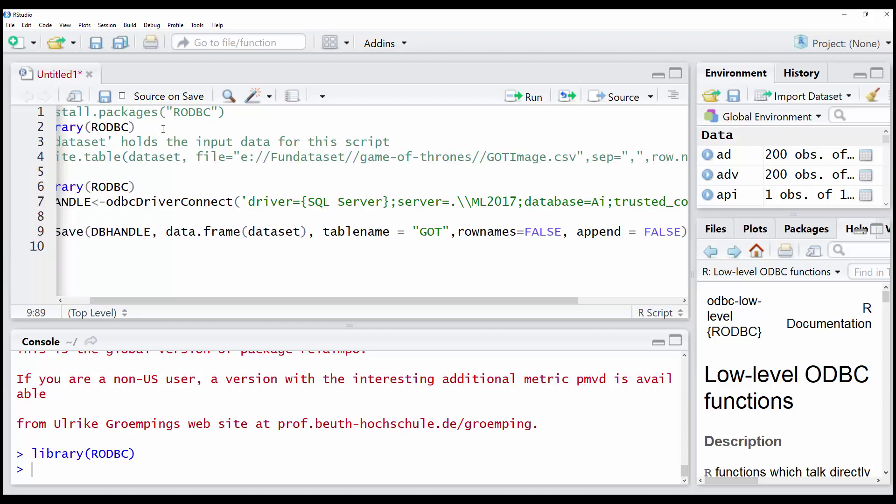
{"action": "left_click_drag", "start_coordinate": [189, 298], "coordinate": [164, 299]}
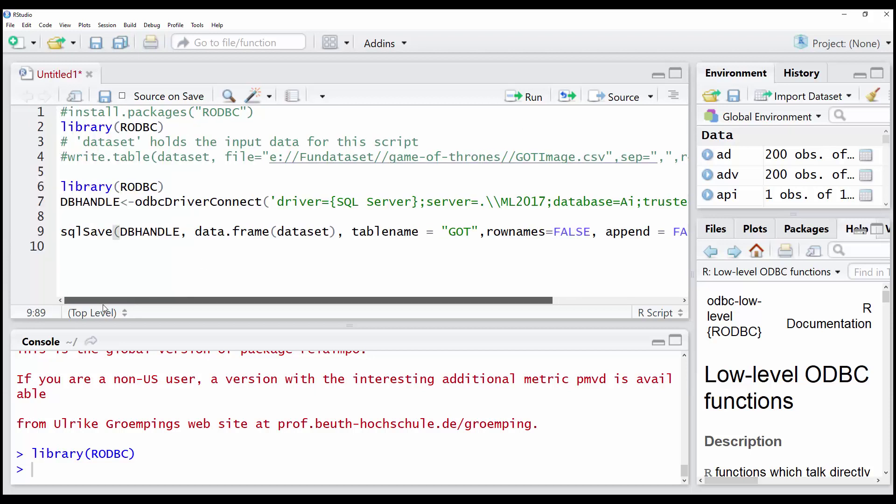
Step: Examine the driver, server and database arguments of odbcDriverConnect and the sqlSave call in the pasted script
{"action": "triple_click", "coordinate": [134, 186]}
{"action": "double_click", "coordinate": [162, 202]}
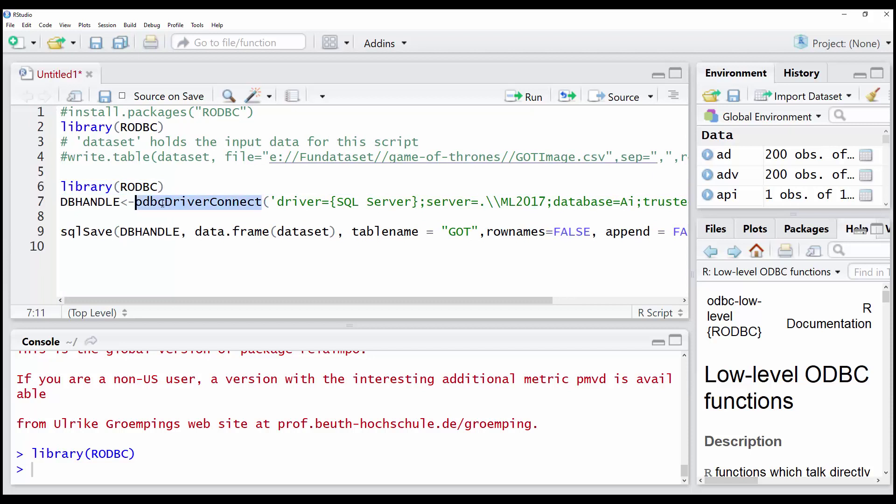
{"action": "mouse_move", "coordinate": [162, 202]}
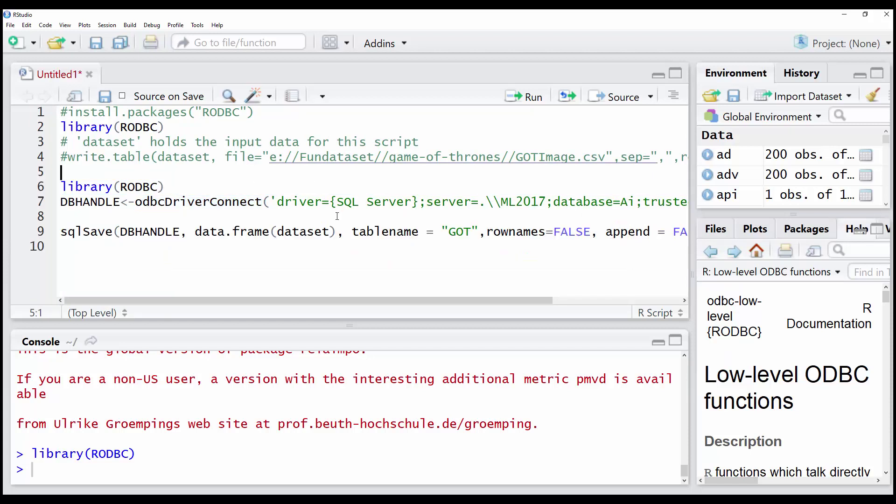
{"action": "left_click_drag", "start_coordinate": [330, 201], "coordinate": [421, 197]}
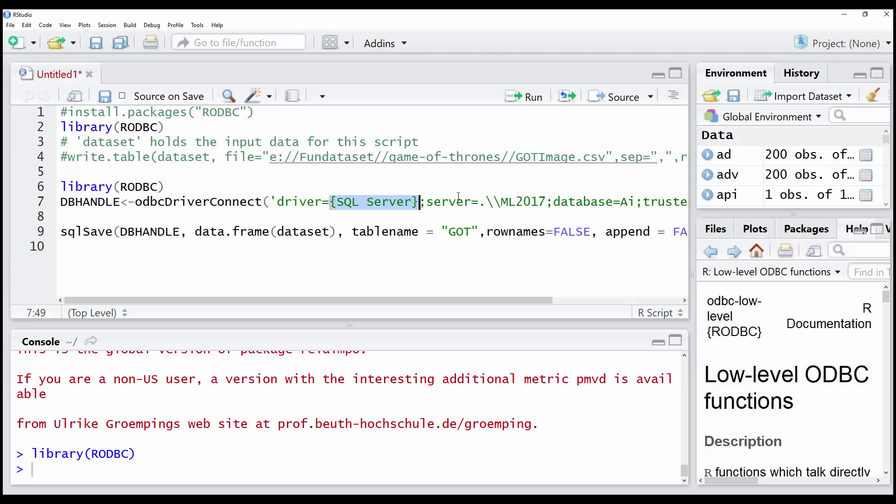
{"action": "left_click_drag", "start_coordinate": [486, 201], "coordinate": [553, 200]}
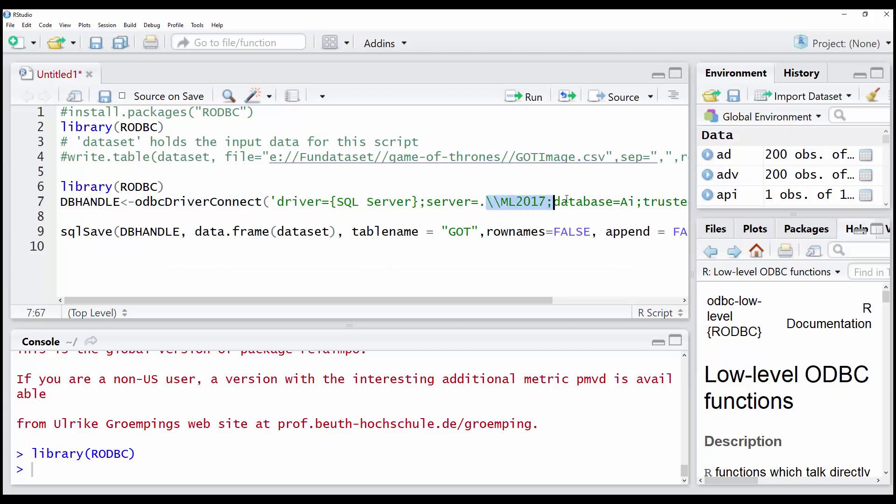
{"action": "left_click_drag", "start_coordinate": [621, 201], "coordinate": [637, 201]}
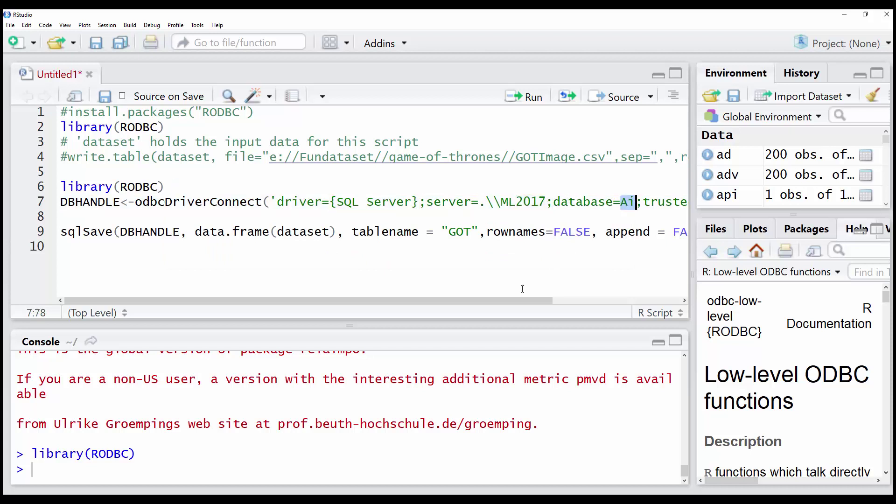
{"action": "left_click_drag", "start_coordinate": [559, 302], "coordinate": [626, 306]}
{"action": "left_click_drag", "start_coordinate": [522, 303], "coordinate": [434, 306]}
{"action": "double_click", "coordinate": [221, 202]}
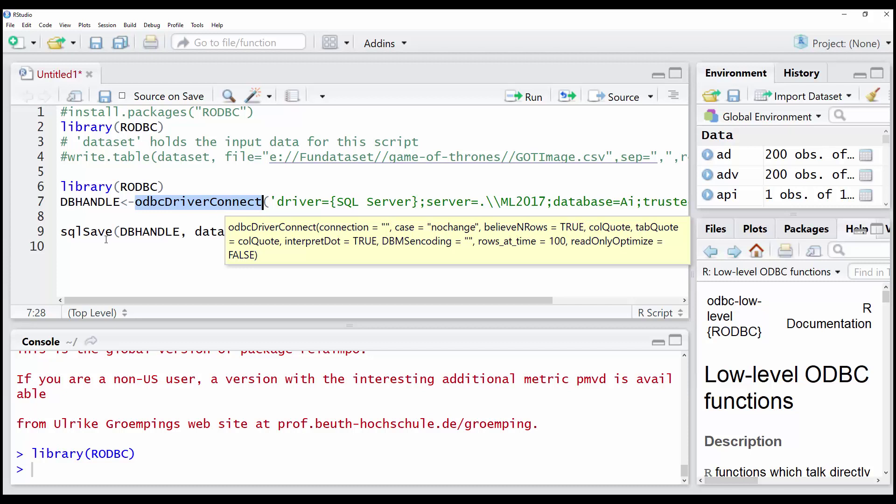
{"action": "double_click", "coordinate": [92, 233]}
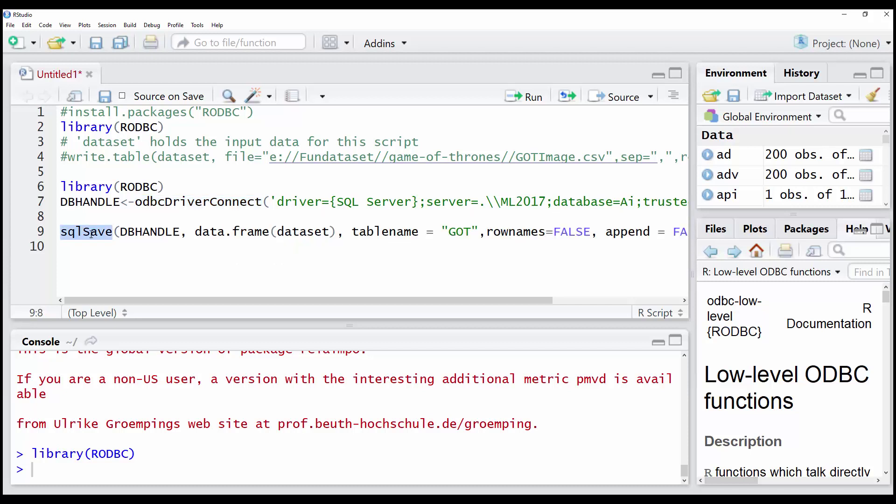
Step: Examine the DBHANDLE, data.frame(dataset), tablename, rownames and append arguments of sqlSave
{"action": "double_click", "coordinate": [135, 232]}
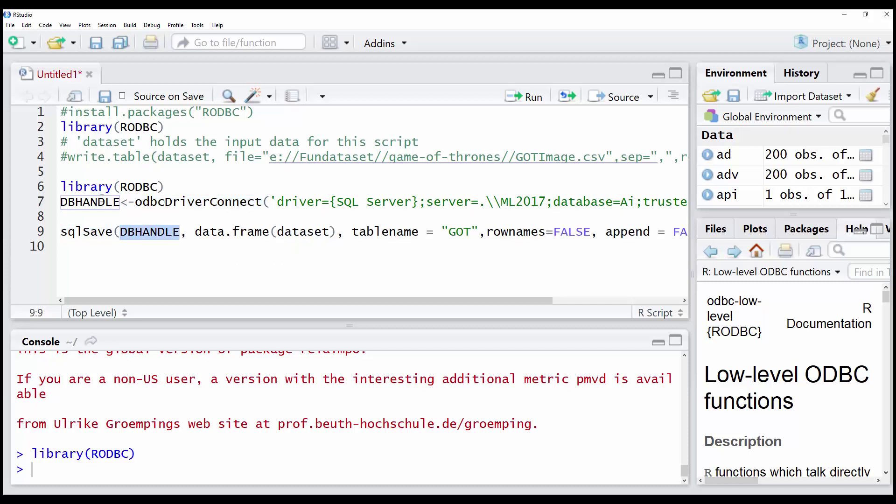
{"action": "left_click", "coordinate": [255, 242]}
{"action": "left_click_drag", "start_coordinate": [196, 236], "coordinate": [337, 232]}
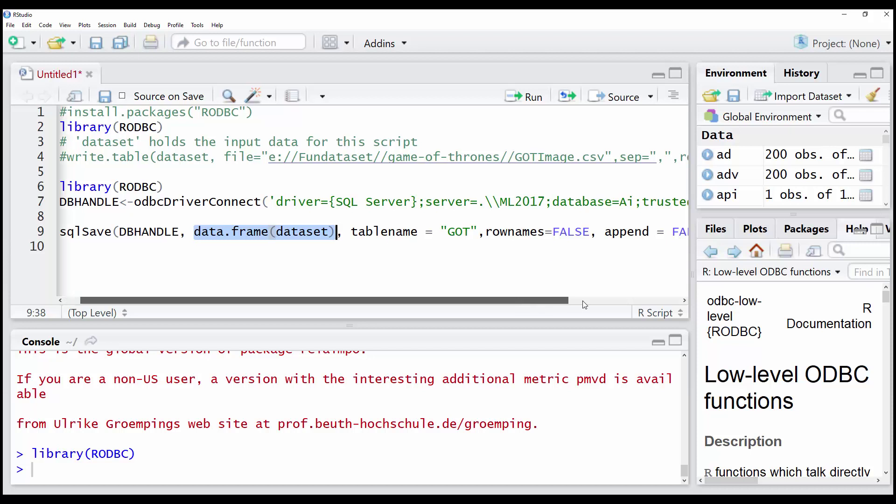
{"action": "left_click_drag", "start_coordinate": [523, 300], "coordinate": [612, 300]}
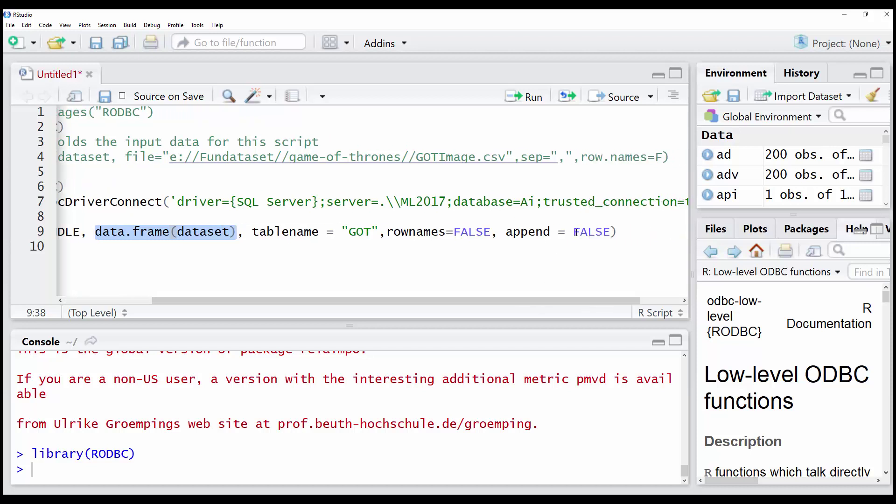
{"action": "left_click_drag", "start_coordinate": [571, 301], "coordinate": [418, 317]}
{"action": "left_click", "coordinate": [157, 252]}
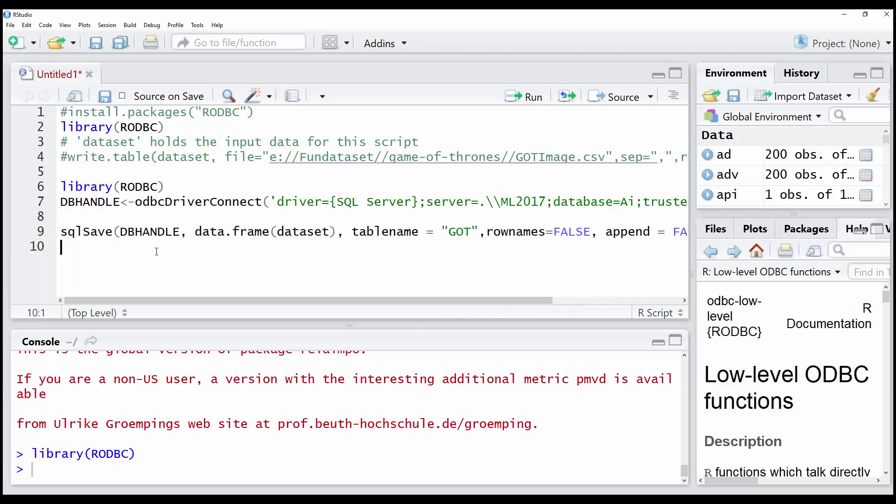
Step: Copy the script lines from library(RODBC) through sqlSave, switch to Power Query Editor, and run the R script already entered for GOTImages (2)
{"action": "left_click_drag", "start_coordinate": [70, 189], "coordinate": [700, 241]}
{"action": "key", "text": "ctrl+c"}
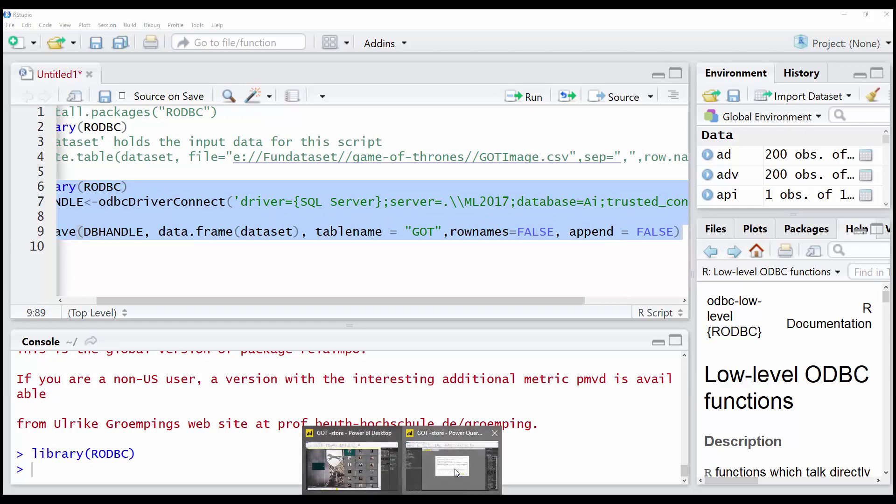
{"action": "left_click", "coordinate": [456, 473]}
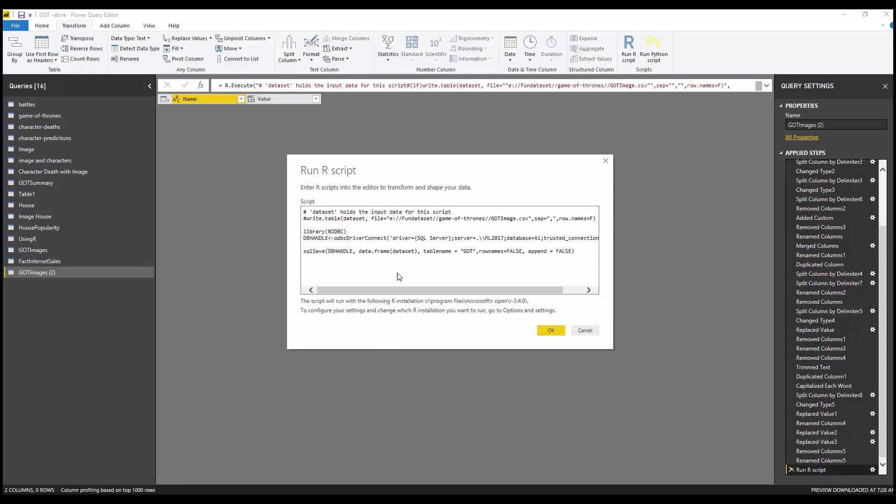
{"action": "left_click", "coordinate": [553, 333]}
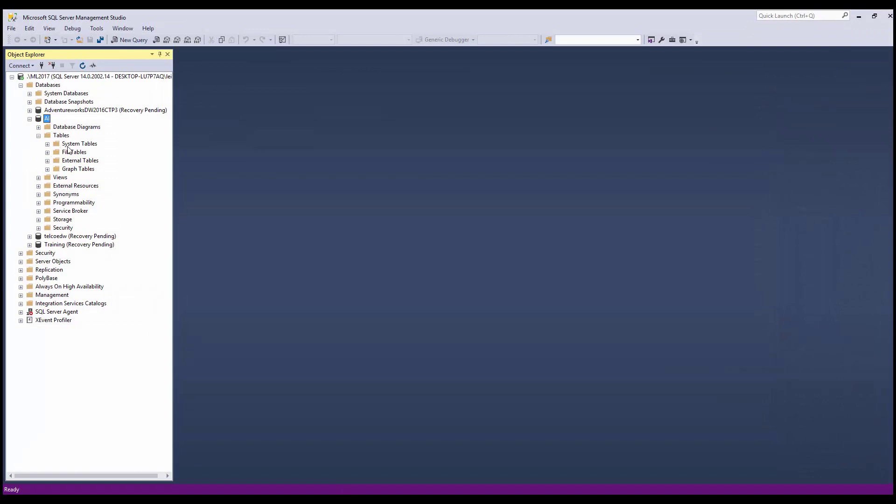
Step: In SQL Server Management Studio, refresh the AI database and check its Tables folder for the exported table
{"action": "right_click", "coordinate": [48, 121]}
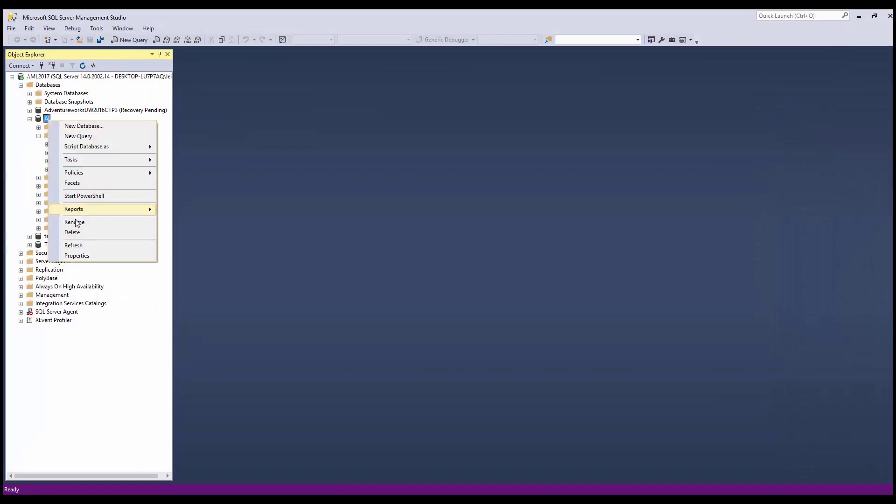
{"action": "left_click", "coordinate": [72, 254]}
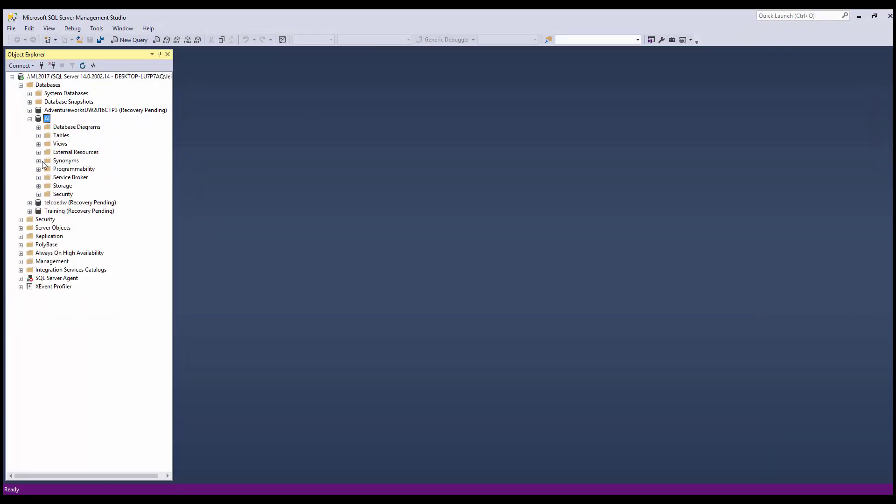
{"action": "left_click", "coordinate": [39, 136]}
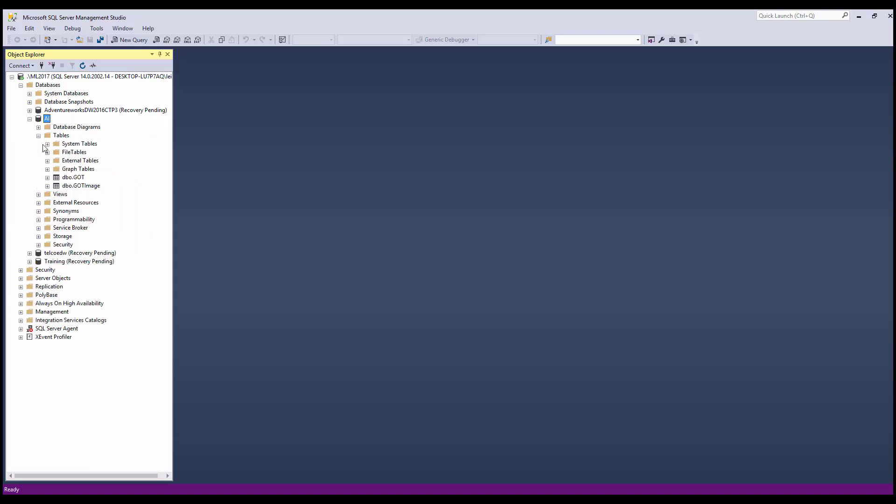
{"action": "left_click", "coordinate": [82, 186]}
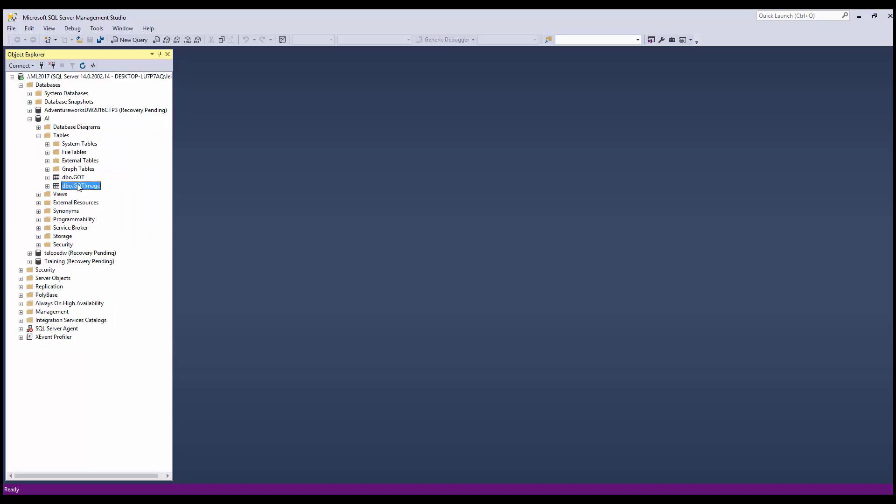
Step: Return to Power Query Editor and check the tablename in the Run R script step of GOTImages (2), leaving the script unchanged
{"action": "mouse_move", "coordinate": [402, 500]}
{"action": "left_click", "coordinate": [421, 439]}
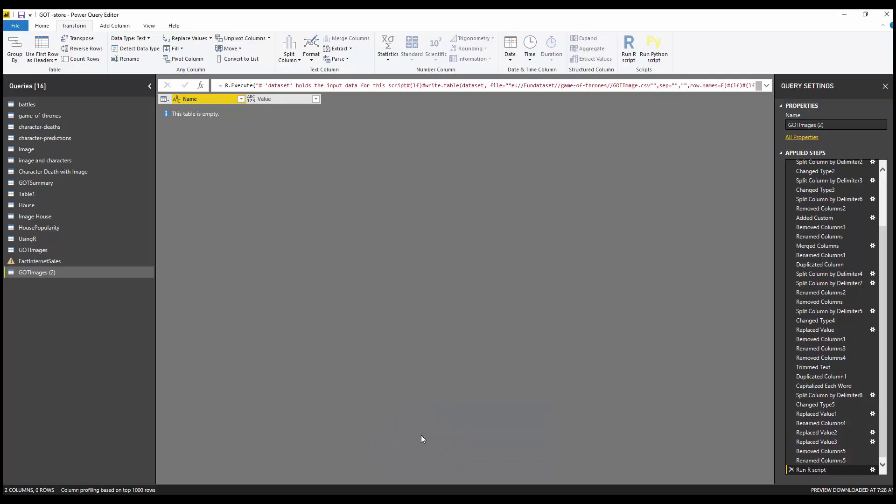
{"action": "double_click", "coordinate": [811, 470]}
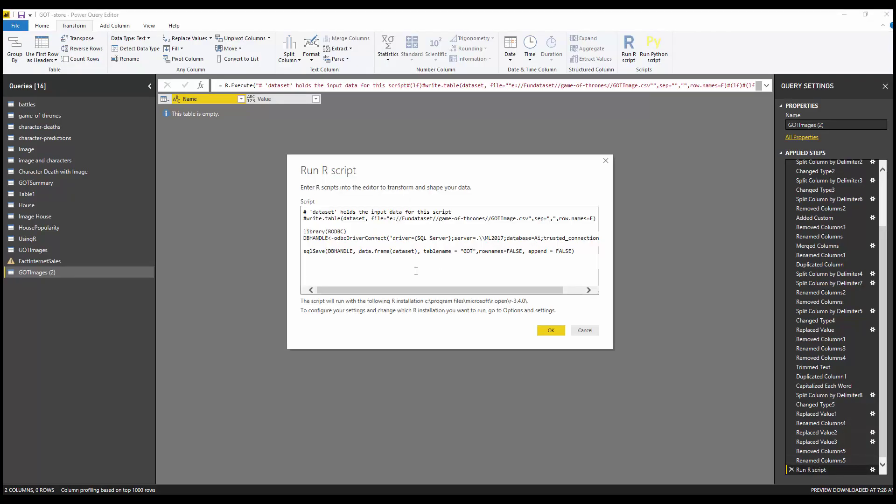
{"action": "double_click", "coordinate": [469, 251]}
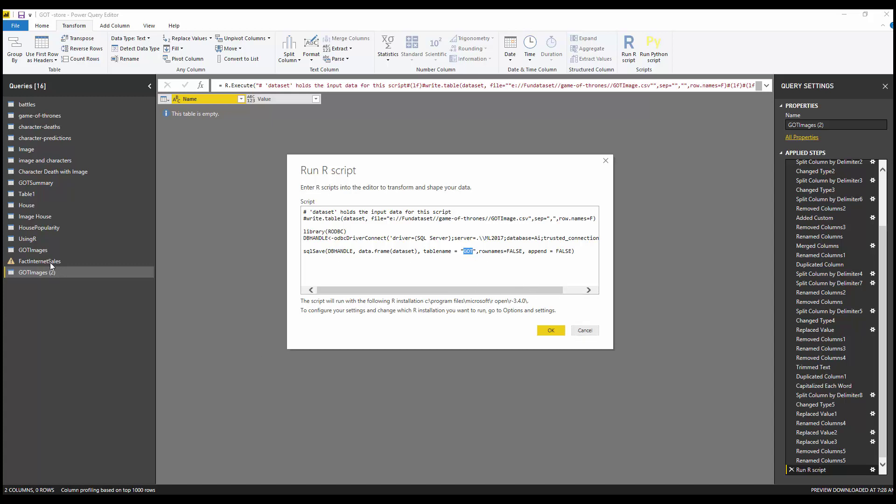
{"action": "left_click", "coordinate": [585, 330]}
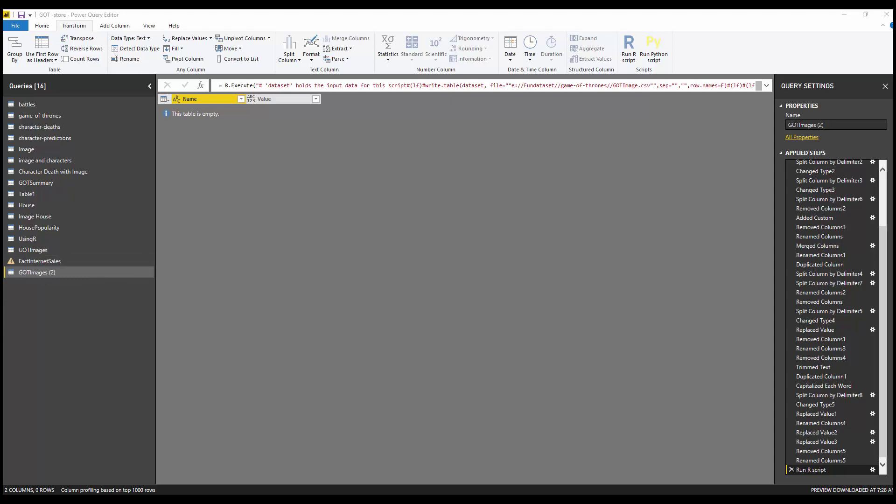
Step: Add a Run R script step to FactInternetSales with the copied RODBC code, using factInternet as the tablename, and run it
{"action": "left_click", "coordinate": [40, 261]}
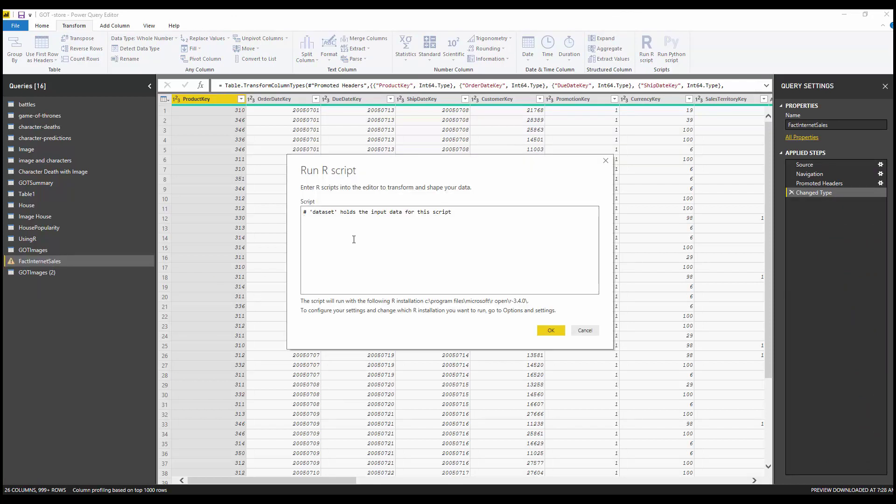
{"action": "key", "text": "ctrl+v"}
{"action": "double_click", "coordinate": [468, 238]}
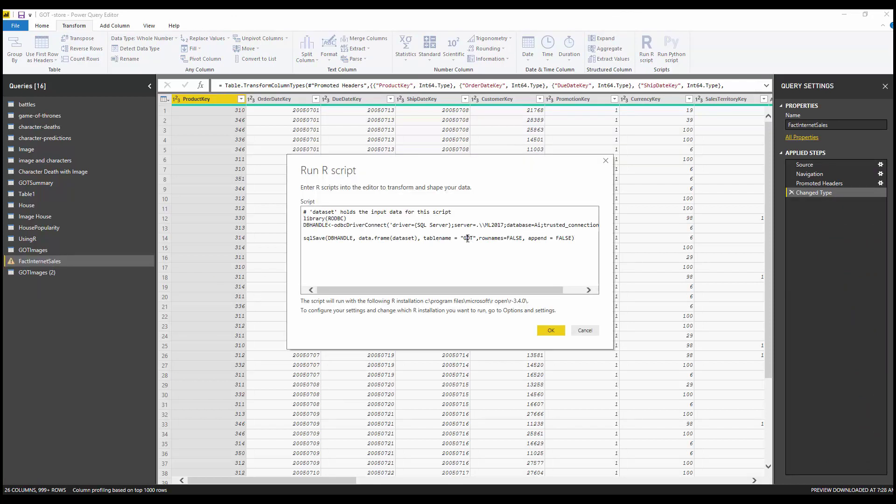
{"action": "type", "text": "factInter"}
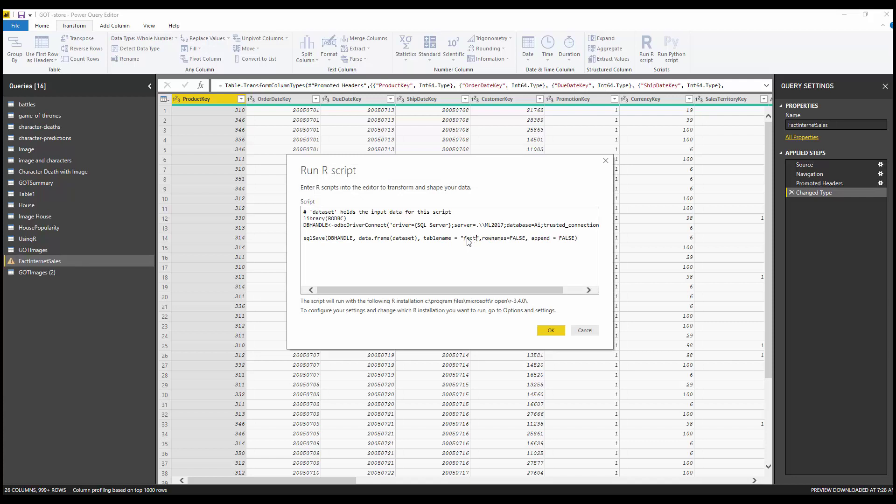
{"action": "type", "text": "net"}
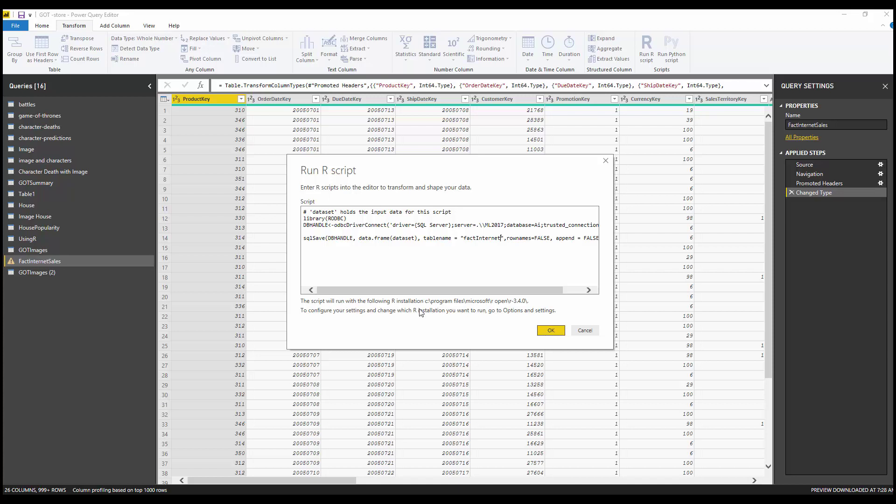
{"action": "left_click", "coordinate": [548, 331]}
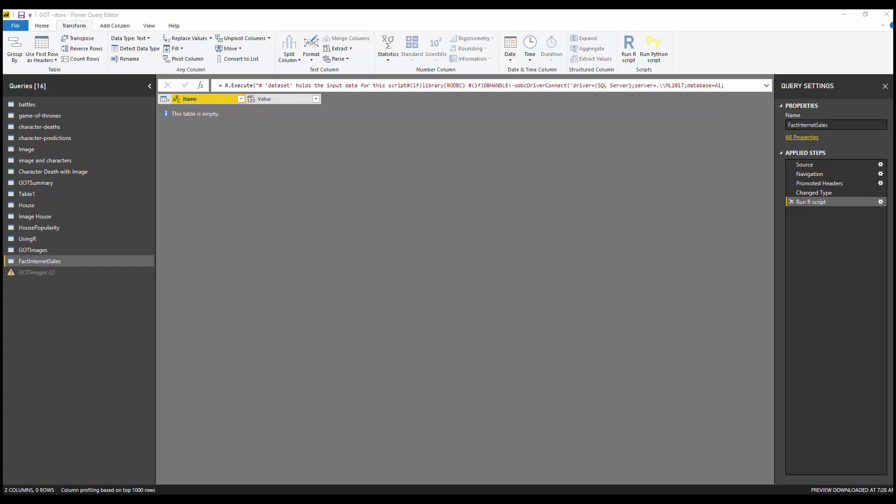
Step: Switch to SQL Server Management Studio, refresh the AI database, and locate the dbo.factInternet table under Tables
{"action": "left_click", "coordinate": [450, 457]}
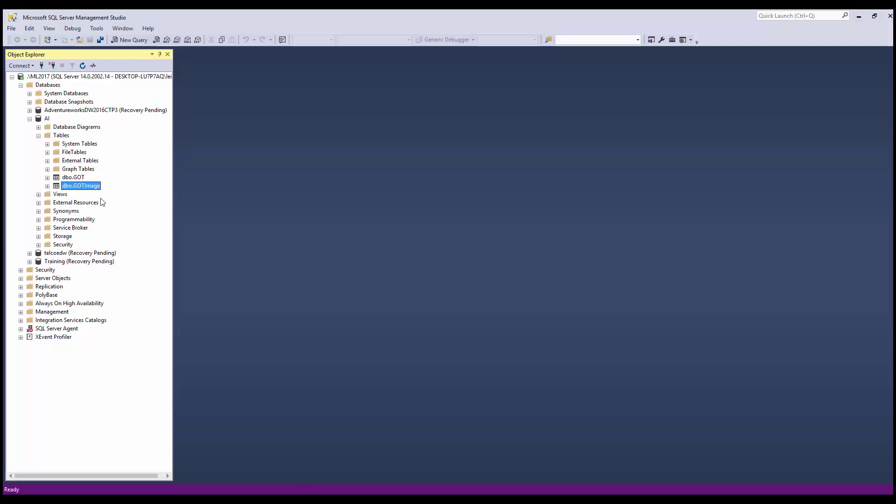
{"action": "right_click", "coordinate": [47, 118]}
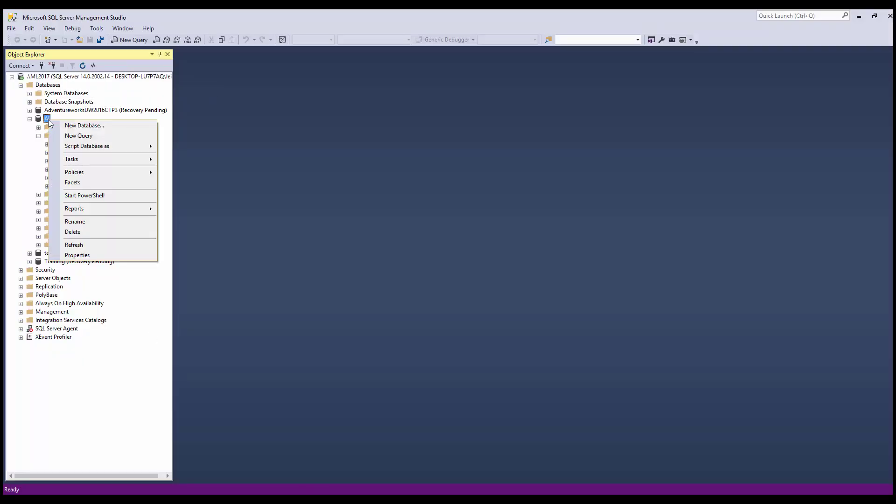
{"action": "left_click", "coordinate": [85, 244]}
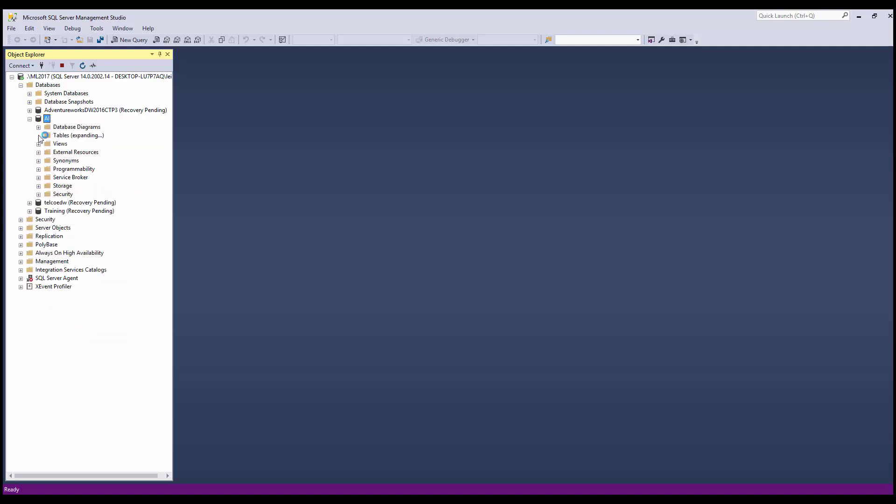
{"action": "left_click", "coordinate": [78, 181]}
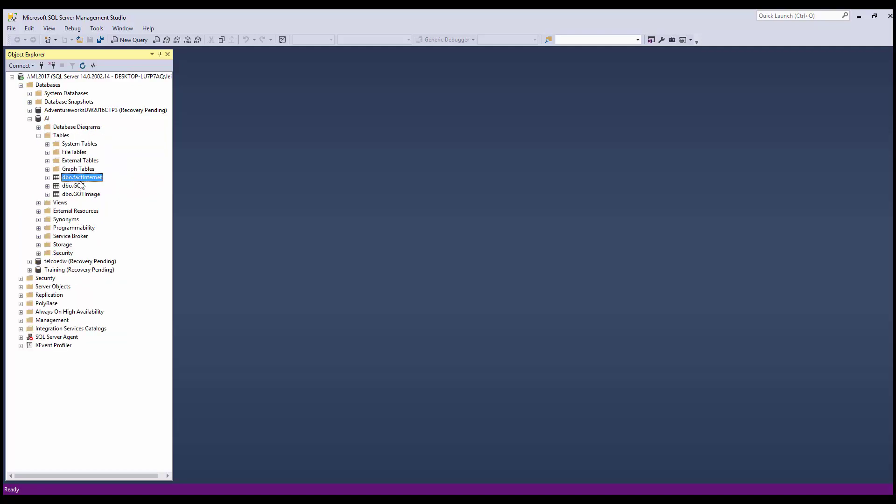
Step: Return to Power Query Editor, select the GOTImages (2) query, and read its R script error message
{"action": "left_click", "coordinate": [402, 500]}
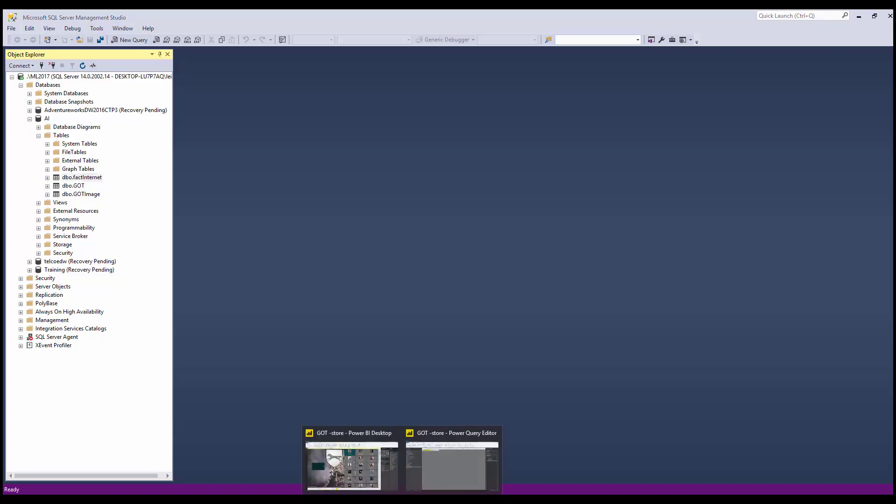
{"action": "left_click", "coordinate": [467, 465]}
{"action": "left_click", "coordinate": [46, 273]}
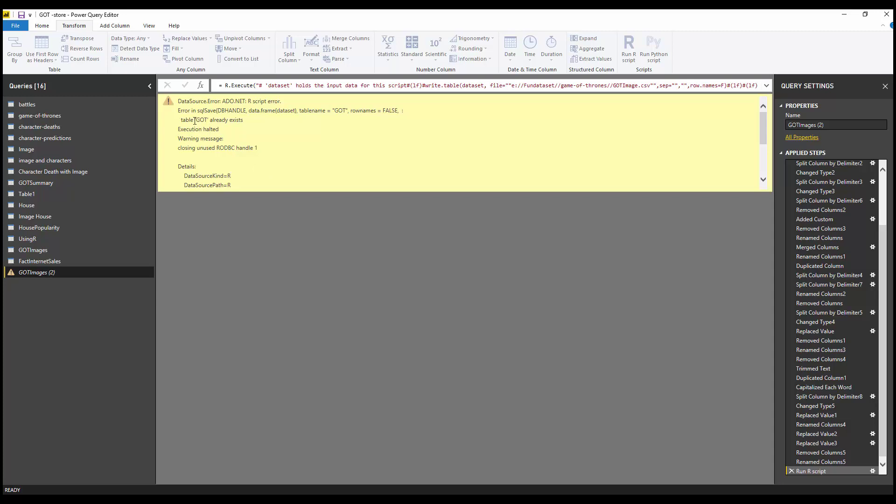
{"action": "left_click_drag", "start_coordinate": [182, 122], "coordinate": [256, 121]}
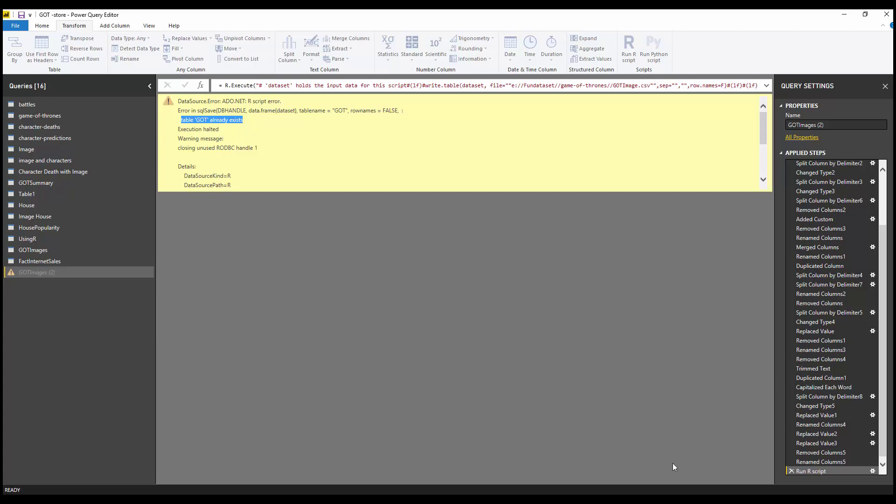
Step: Open the Run R script step of GOTImages (2), and copy the TBLExist check and conditional sqlSave code from the RADACAD article
{"action": "double_click", "coordinate": [812, 471]}
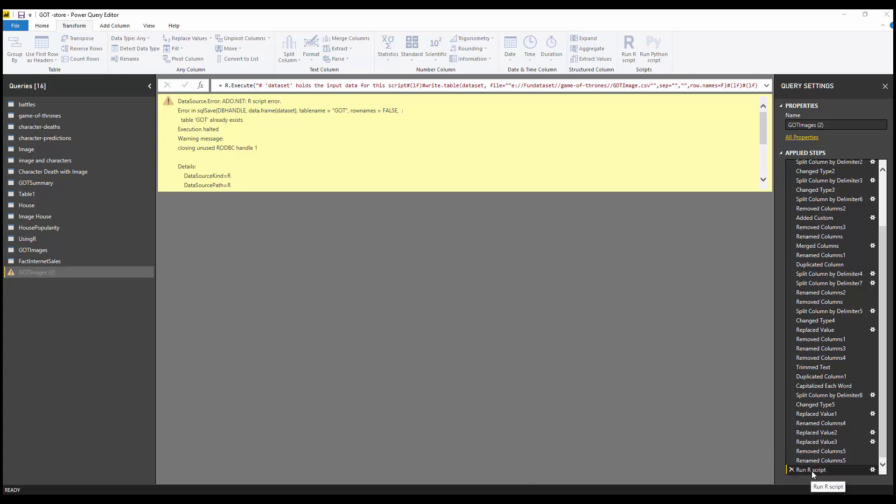
{"action": "left_click", "coordinate": [375, 251]}
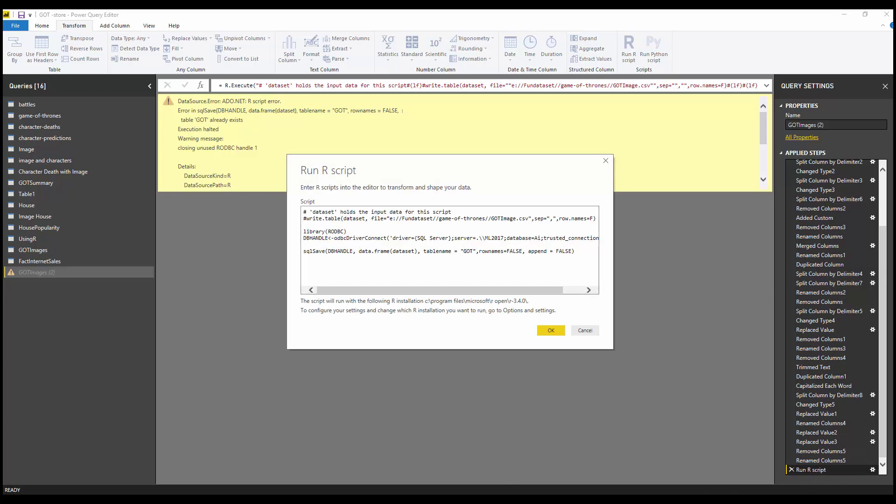
{"action": "left_click", "coordinate": [152, 462]}
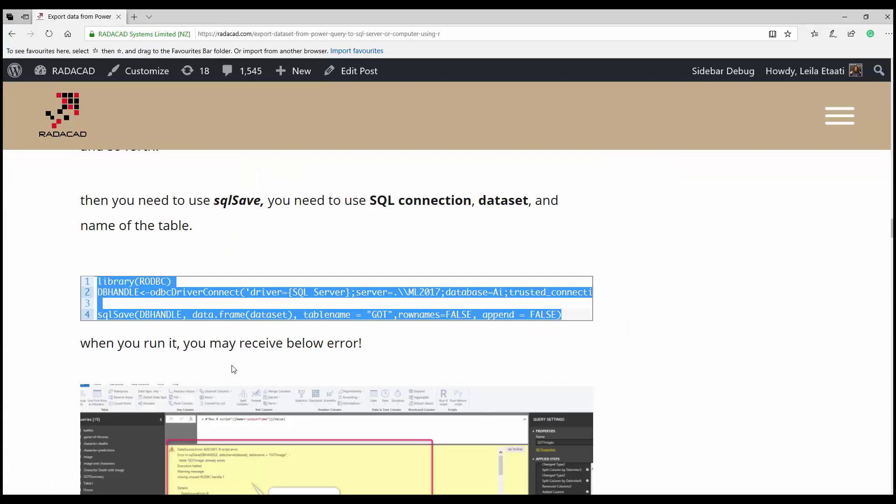
{"action": "scroll", "coordinate": [232, 369], "scroll_direction": "down", "scroll_amount": 10}
{"action": "scroll", "coordinate": [232, 369], "scroll_direction": "down", "scroll_amount": 15}
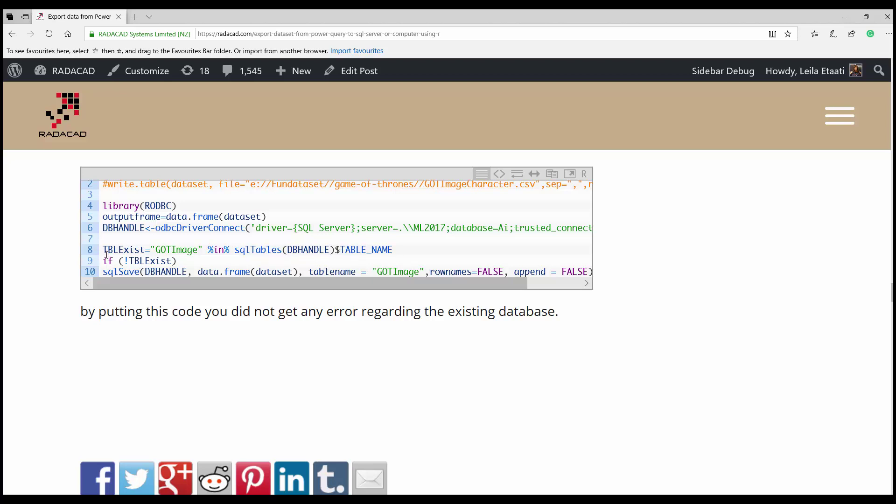
{"action": "left_click_drag", "start_coordinate": [103, 250], "coordinate": [597, 279]}
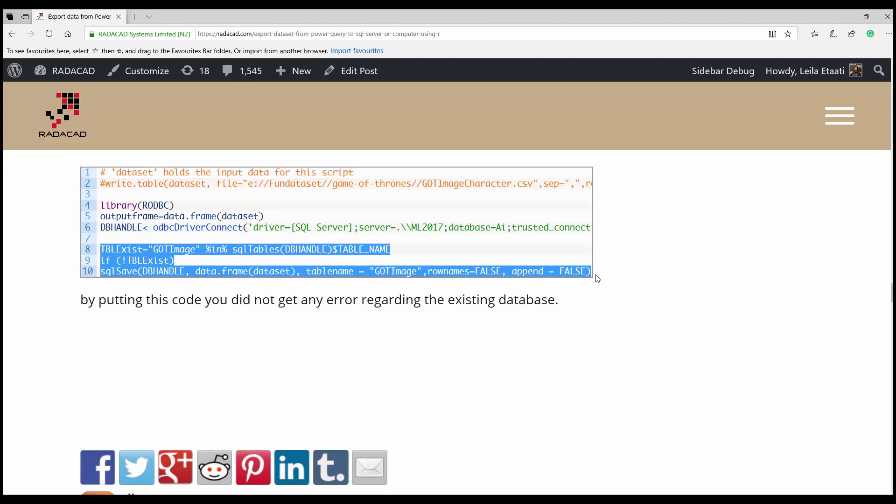
Step: Back in Power Query Editor, replace the script's sqlSave line with the copied TBLExist check and conditional sqlSave call for table GOTImage
{"action": "left_click", "coordinate": [402, 500]}
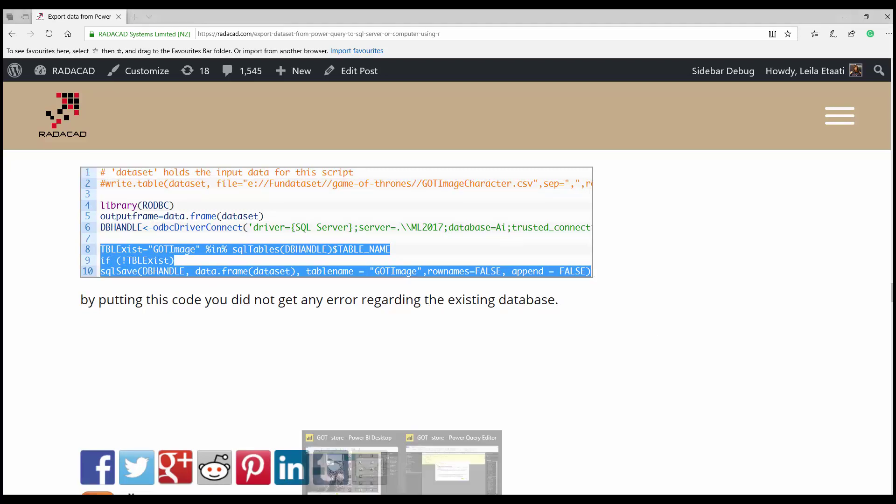
{"action": "left_click", "coordinate": [457, 473]}
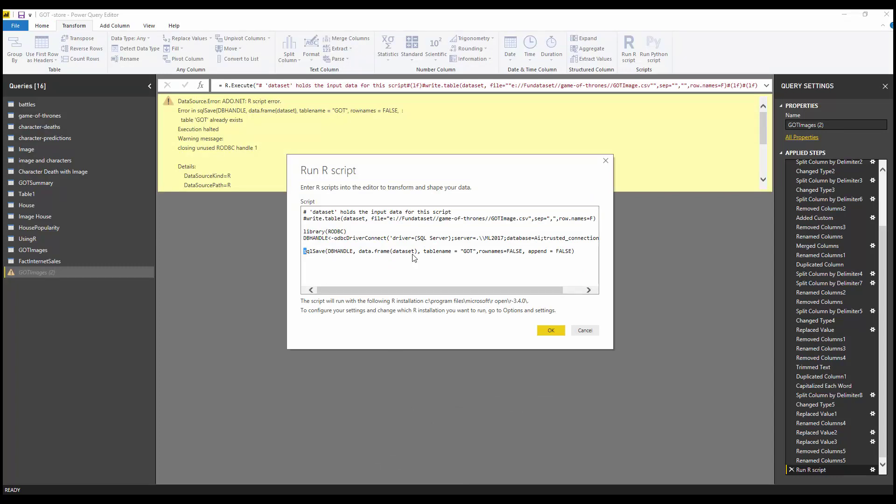
{"action": "left_click_drag", "start_coordinate": [303, 252], "coordinate": [585, 257]}
{"action": "type", "text": "TBLExist=\"GOTImage\" %in% sqlTables(DBHANDLE)$TABLE_NAME if (!TBLExist) sqlSave(DBHANDLE, data.frame(dataset), tablename = \"GOTImage\",rownames=FALSE, append = FALSE"}
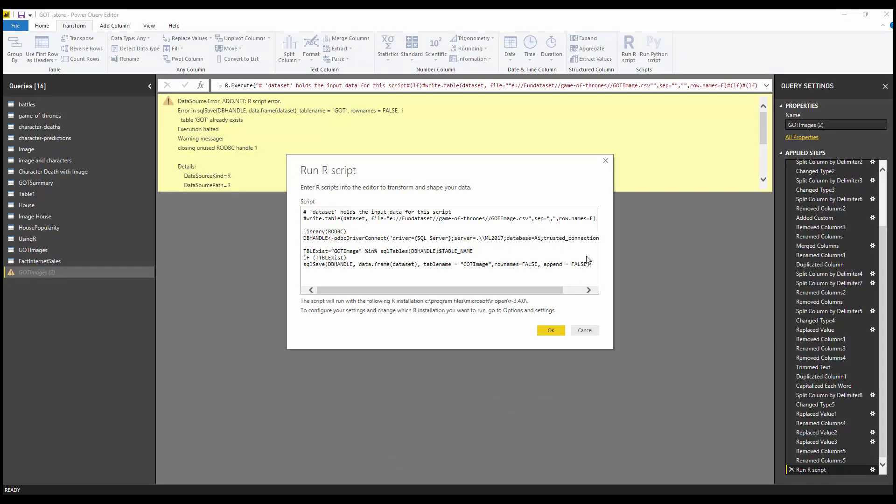
Step: In the GOTImages (2) R script, change the sqlSave tablename to "GOT"
{"action": "left_click", "coordinate": [474, 264]}
{"action": "key", "text": "Delete"}
{"action": "key", "text": "Delete"}
{"action": "key", "text": "Delete"}
{"action": "key", "text": "Delete"}
{"action": "key", "text": "Delete"}
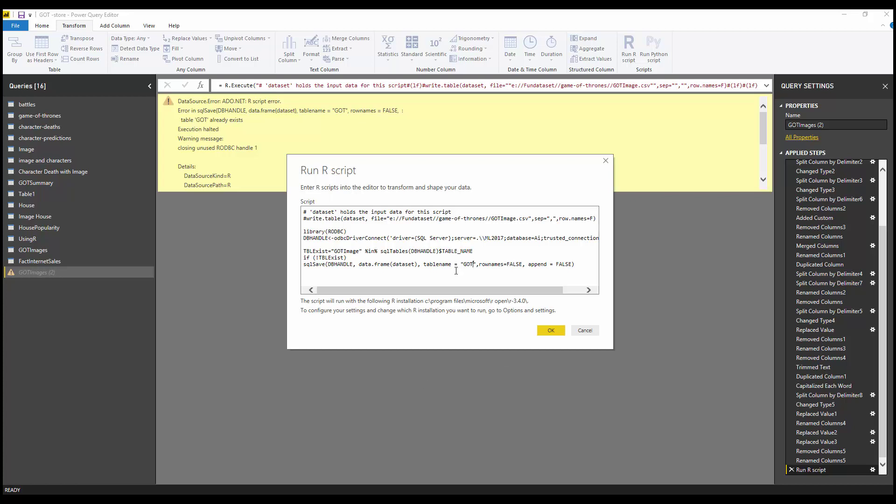
Step: Change the table name in the TBLExist check to "GOT" as well, and run the GOTImages (2) script
{"action": "left_click", "coordinate": [346, 252]}
{"action": "key", "text": "Delete"}
{"action": "key", "text": "Delete"}
{"action": "key", "text": "Delete"}
{"action": "key", "text": "Delete"}
{"action": "key", "text": "Delete"}
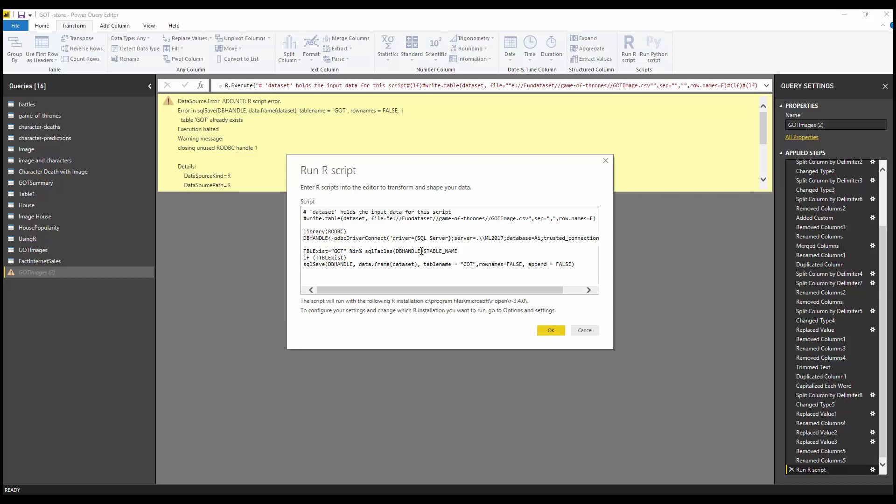
{"action": "left_click", "coordinate": [552, 331]}
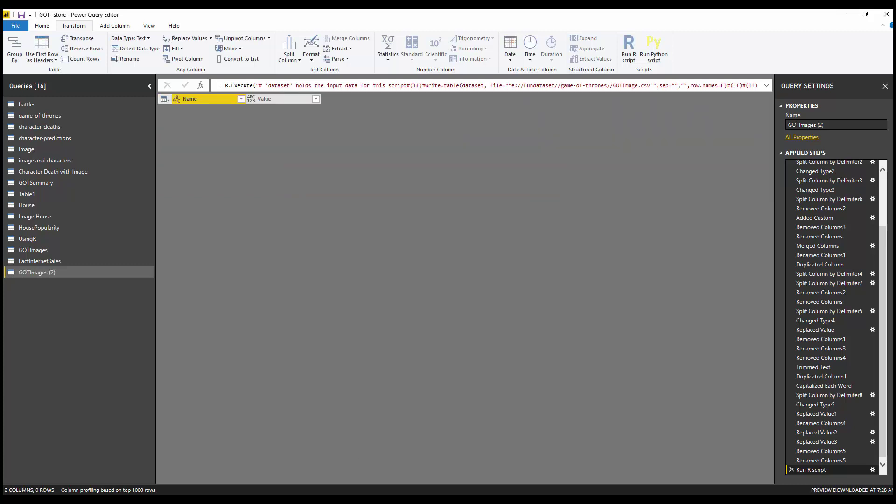
Step: Open the Run R script step of FactInternetSales and replace its sqlSave line with the TBLExist check and conditional sqlSave code
{"action": "left_click", "coordinate": [47, 262]}
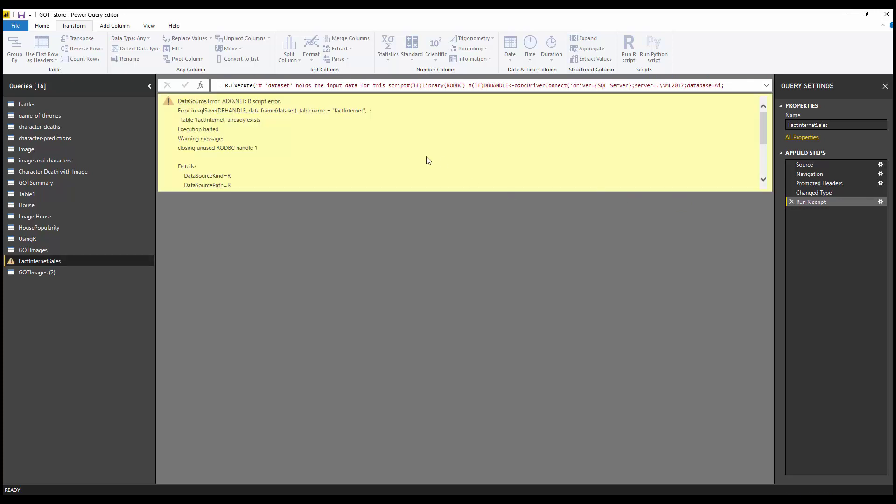
{"action": "double_click", "coordinate": [811, 201]}
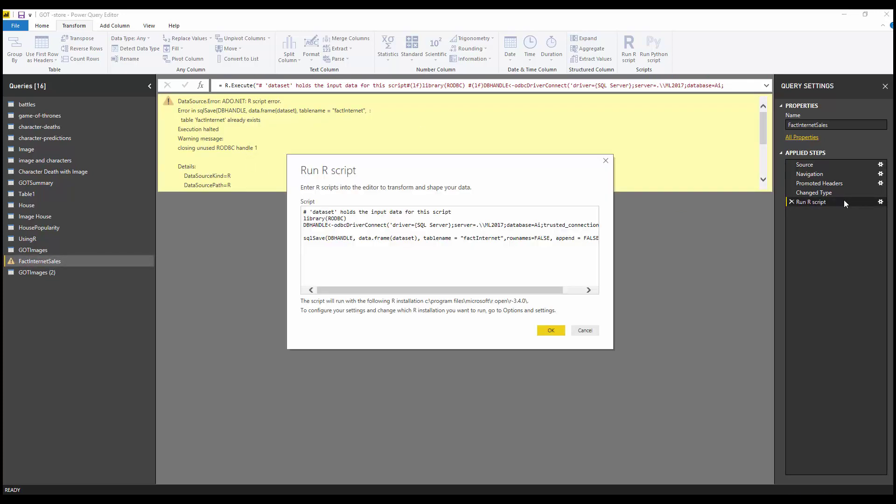
{"action": "left_click_drag", "start_coordinate": [304, 238], "coordinate": [374, 238]}
{"action": "left_click_drag", "start_coordinate": [504, 238], "coordinate": [601, 244]}
{"action": "type", "text": "tableExist=\"GOTImage\" %in% sqlTables(DBHANDLE)$TABLE_NAME if(!tableExist) sqlSave(DBHANDLE, data.frame(dataset), tablename = \"GOTImage\",rownames=FALSE, append = FALSE)"}
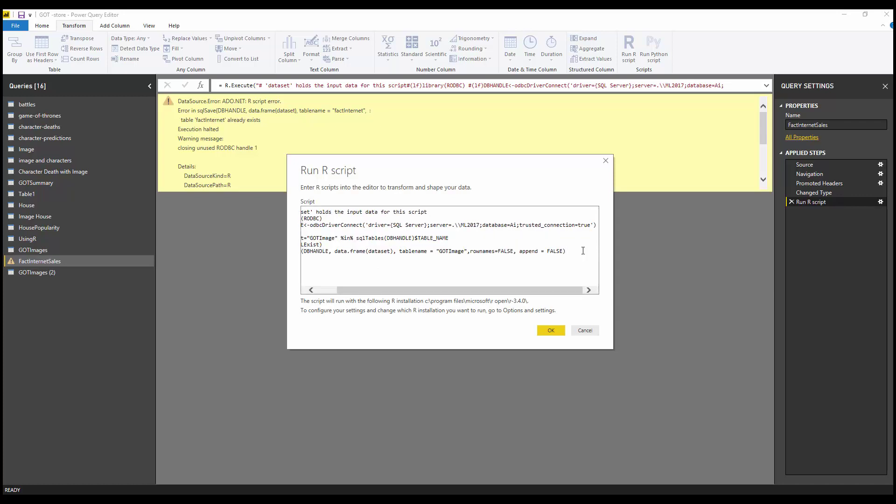
Step: Set the table name in the FactInternetSales script's TBLExist check to "factinternet"
{"action": "left_click", "coordinate": [311, 238]}
{"action": "left_click", "coordinate": [320, 239], "text": "shift"}
{"action": "left_click_drag", "start_coordinate": [427, 290], "coordinate": [369, 293]}
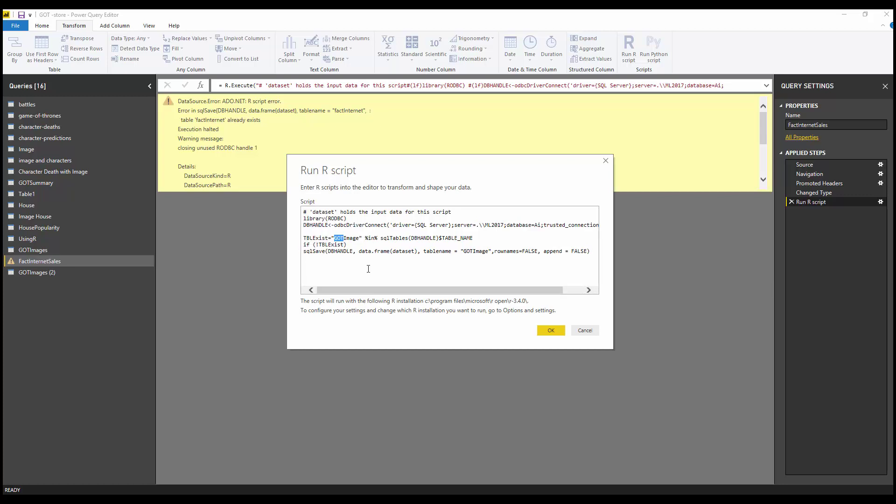
{"action": "key", "text": "Delete"}
{"action": "key", "text": "Delete"}
{"action": "key", "text": "Delete"}
{"action": "key", "text": "Delete"}
{"action": "key", "text": "Delete"}
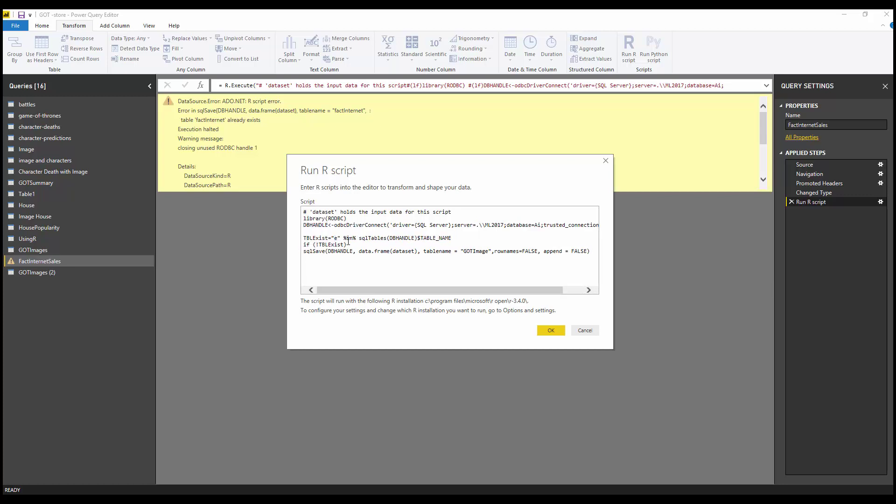
{"action": "key", "text": "Delete"}
{"action": "type", "text": "fact"}
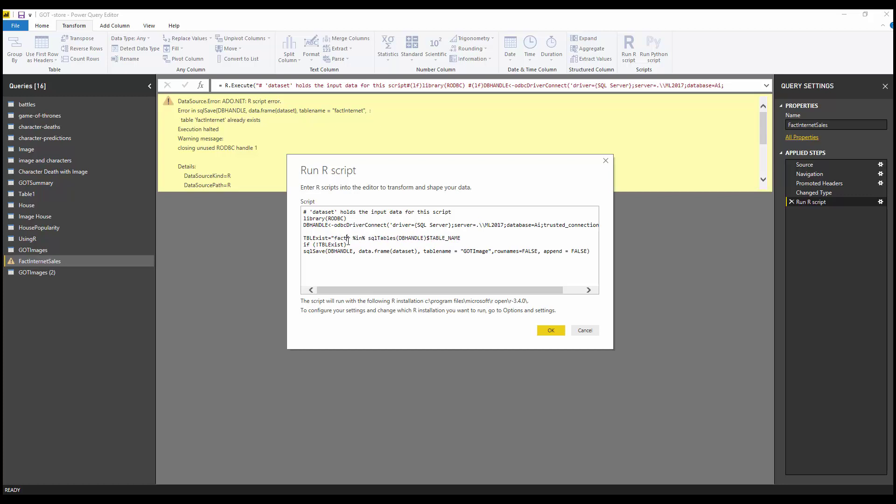
{"action": "type", "text": "Internet"}
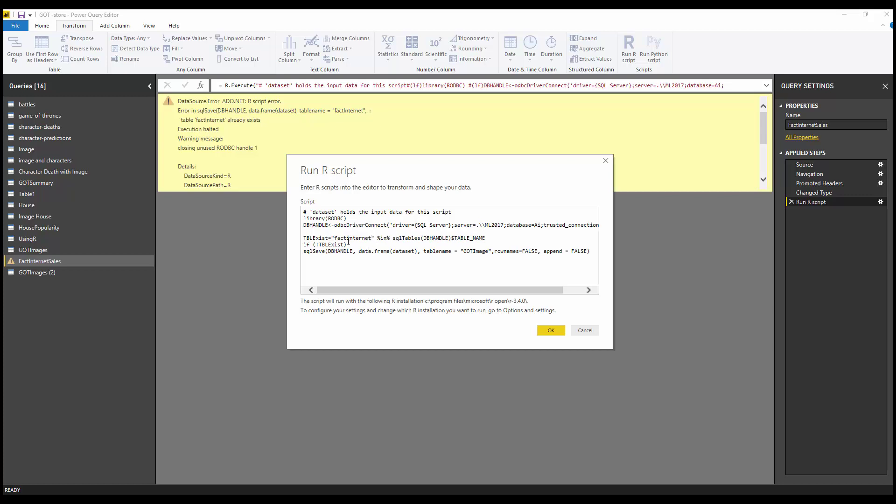
Step: Reuse the name "factinternet" as the sqlSave tablename and run the FactInternetSales script
{"action": "double_click", "coordinate": [351, 240]}
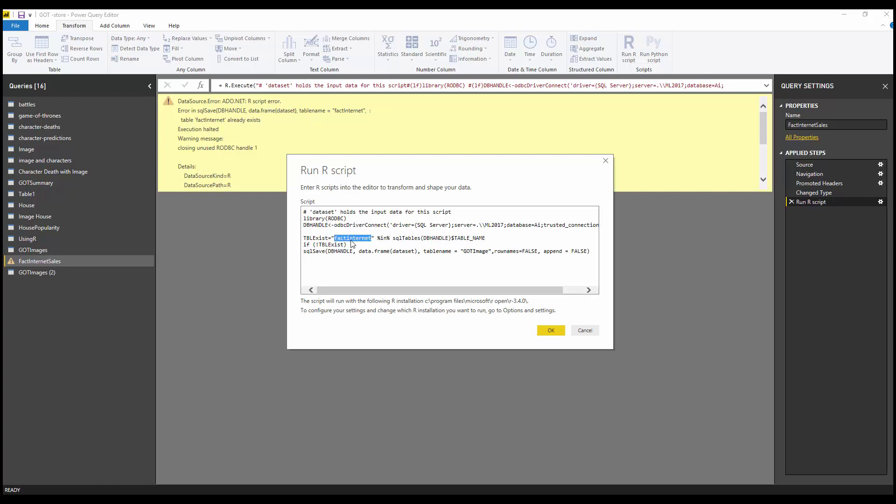
{"action": "double_click", "coordinate": [478, 251]}
{"action": "type", "text": "factinternet"}
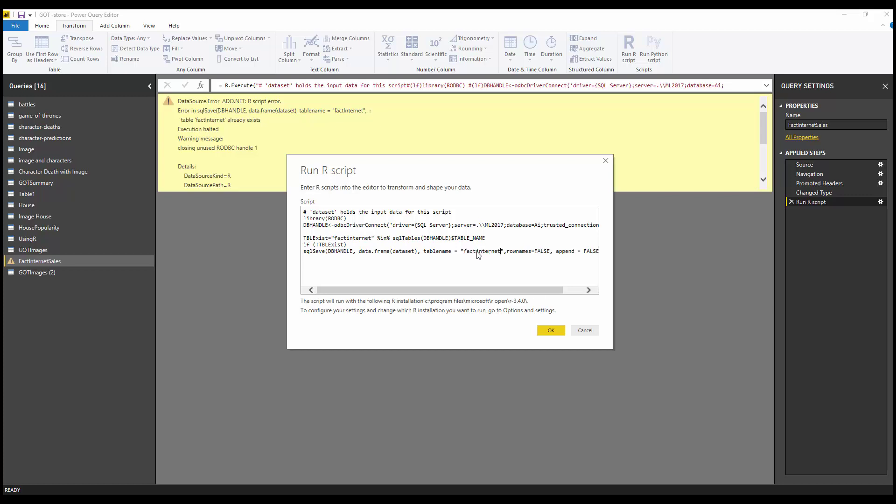
{"action": "left_click", "coordinate": [552, 330]}
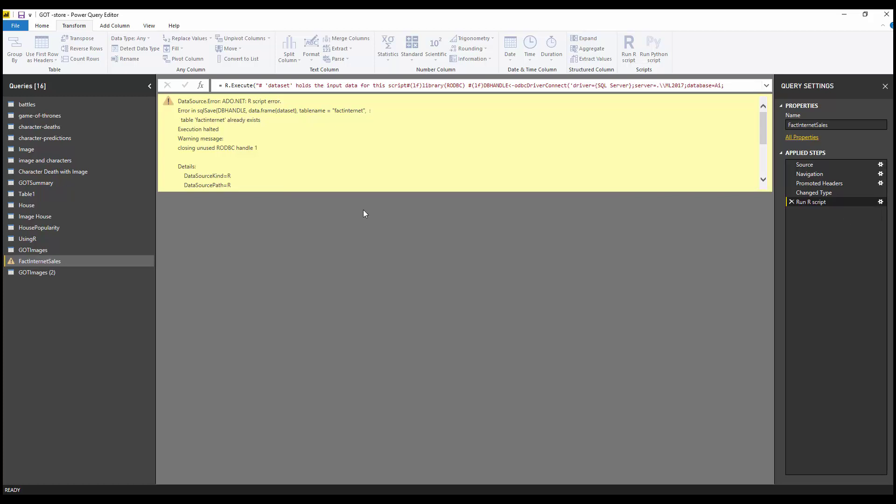
Step: Copy the table name from the error message, and refresh the AI database in SQL Server Management Studio to check its tables
{"action": "double_click", "coordinate": [355, 111]}
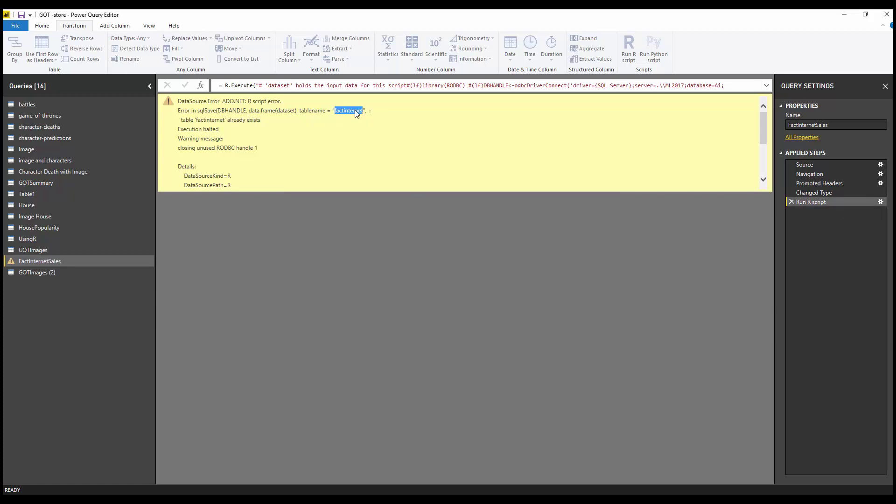
{"action": "right_click", "coordinate": [355, 111]}
{"action": "left_click", "coordinate": [318, 141]}
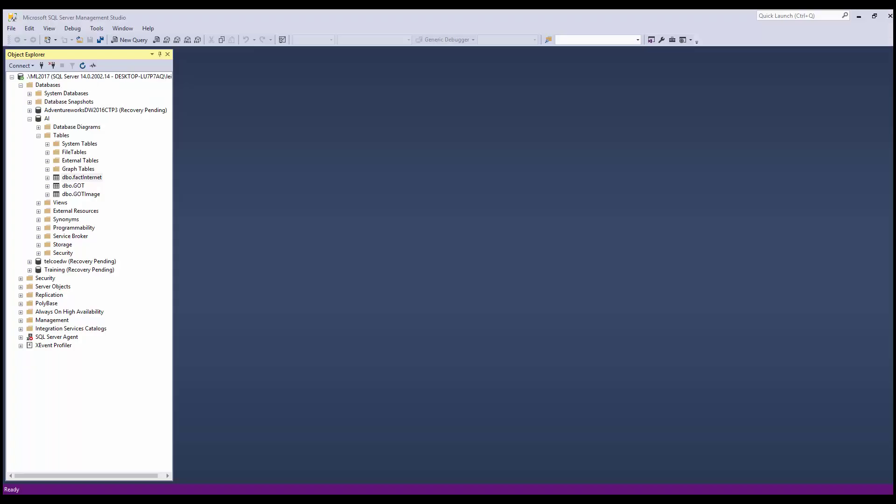
{"action": "left_click", "coordinate": [127, 194]}
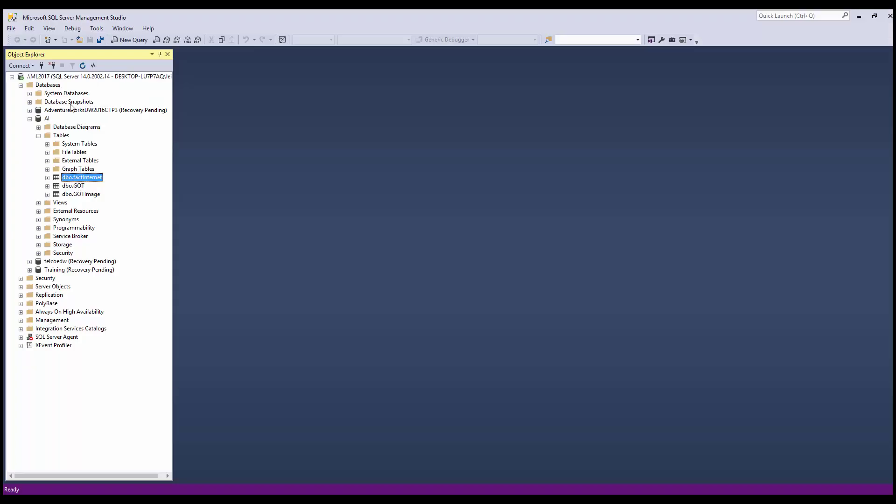
{"action": "right_click", "coordinate": [46, 119]}
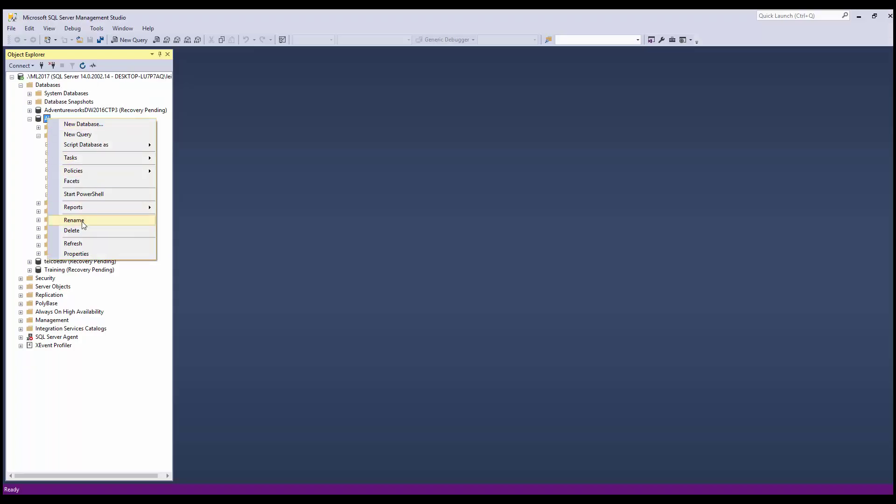
{"action": "left_click", "coordinate": [81, 223]}
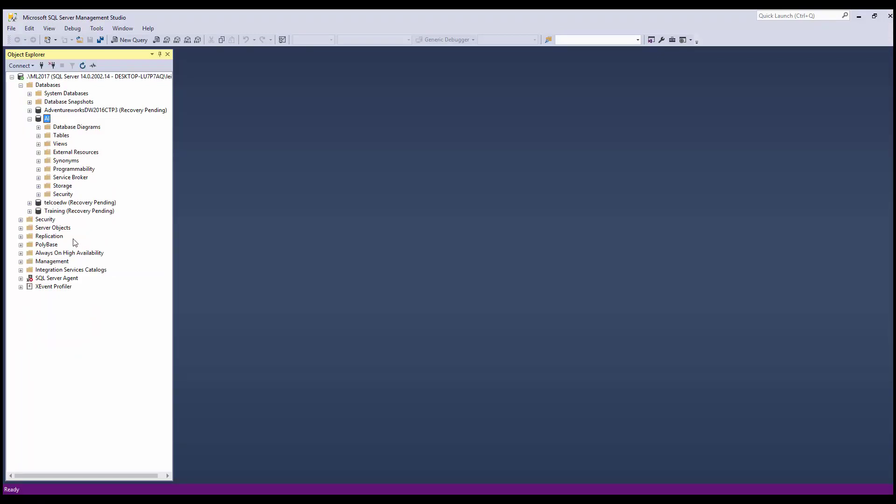
{"action": "left_click", "coordinate": [38, 136]}
{"action": "left_click", "coordinate": [859, 16]}
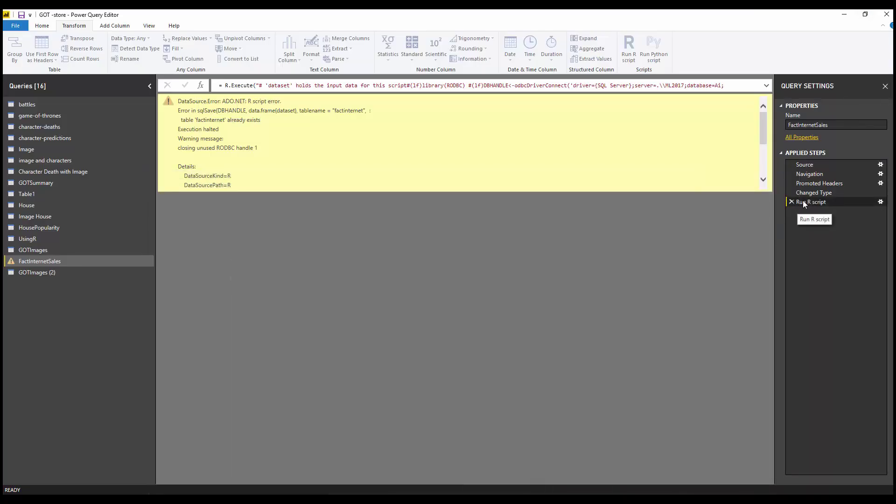
Step: Back in Power Query Editor, correct both table names in the FactInternetSales script to "factInternet" and rerun it
{"action": "double_click", "coordinate": [804, 202]}
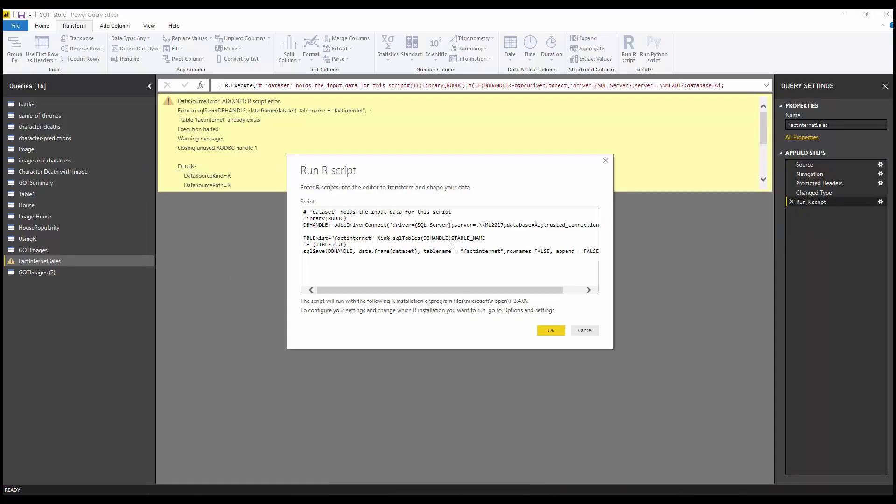
{"action": "double_click", "coordinate": [349, 239]}
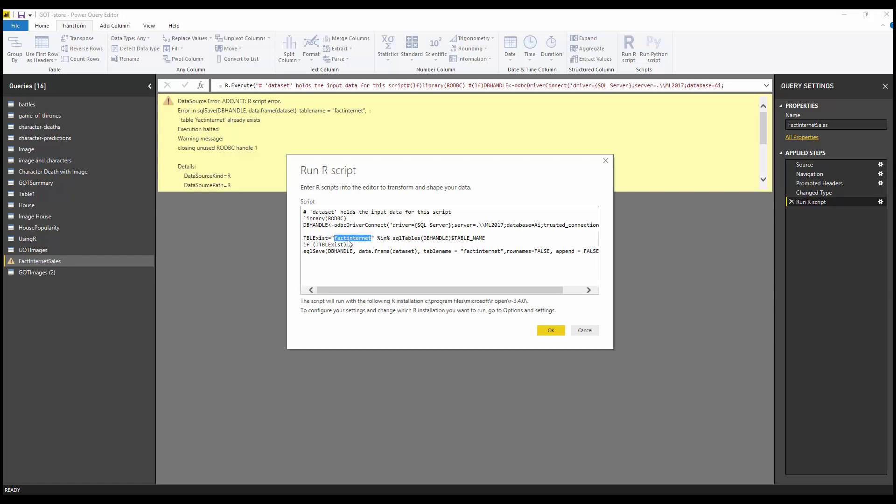
{"action": "key", "text": "Right"}
{"action": "double_click", "coordinate": [482, 252]}
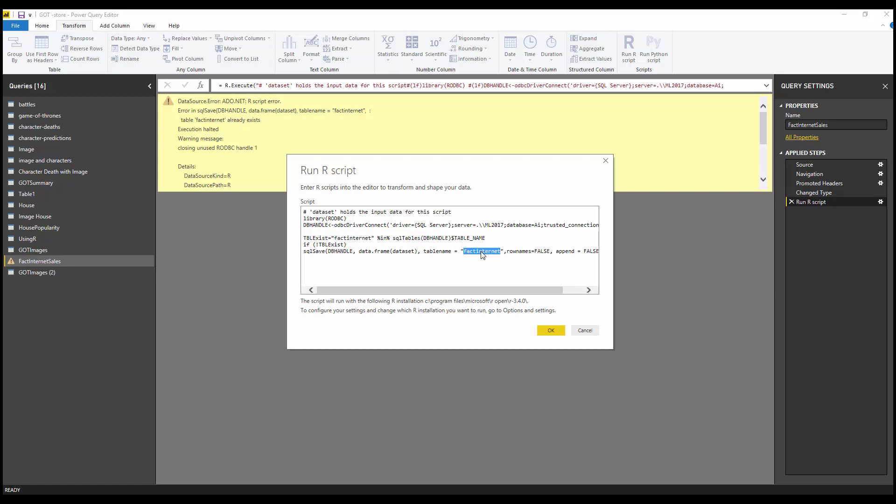
{"action": "key", "text": "Right"}
{"action": "left_click", "coordinate": [551, 332]}
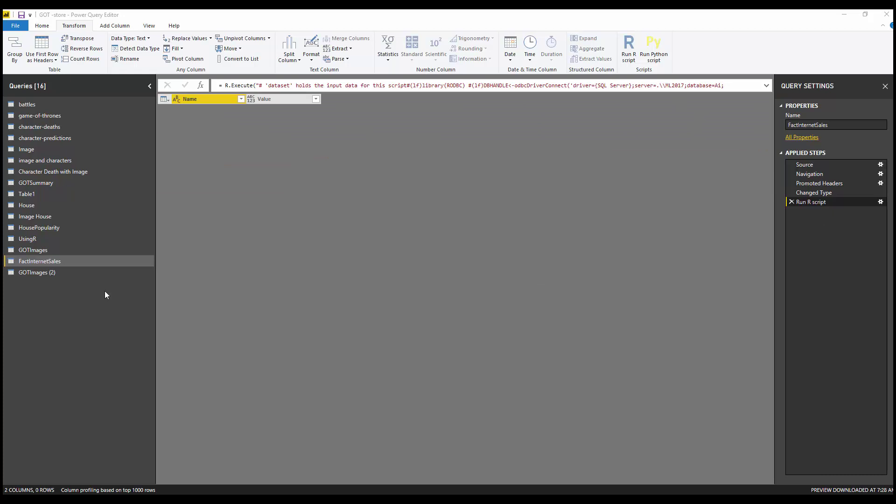
Step: Check the output of the GOTImages (2) and FactInternetSales queries, and reopen the FactInternetSales R script for review
{"action": "left_click", "coordinate": [36, 272]}
{"action": "left_click", "coordinate": [43, 262]}
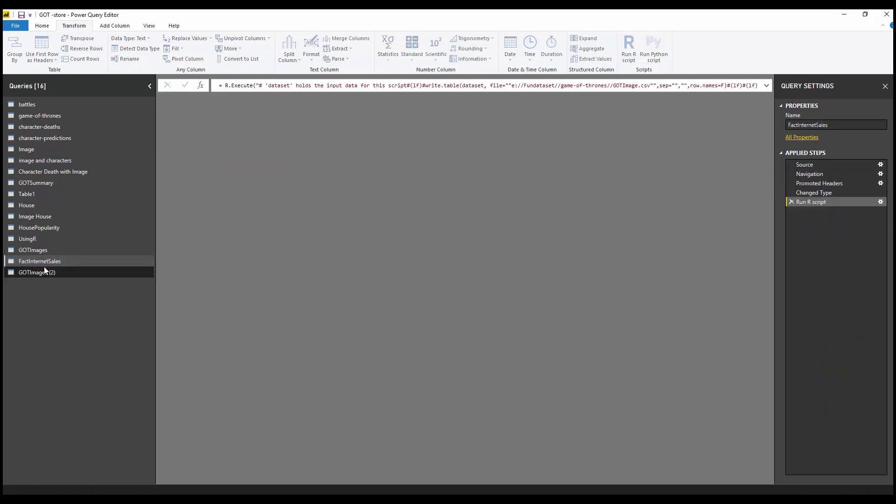
{"action": "left_click", "coordinate": [43, 272]}
{"action": "left_click", "coordinate": [45, 263]}
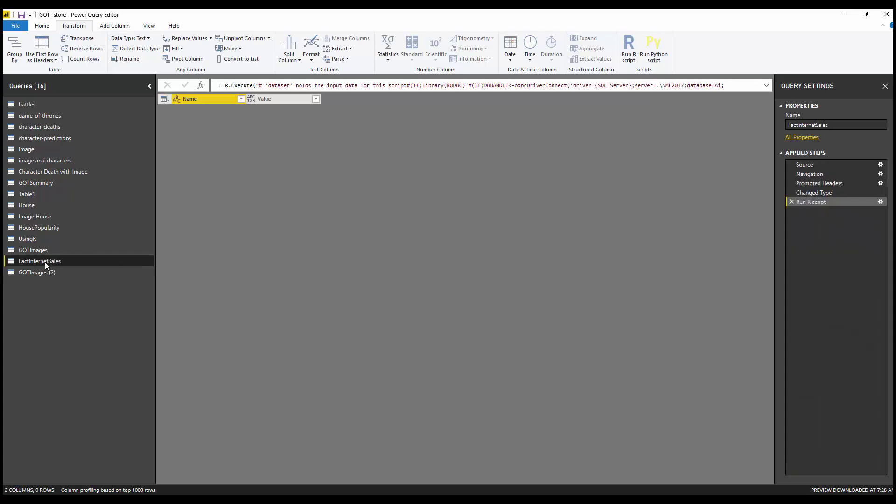
{"action": "double_click", "coordinate": [823, 204]}
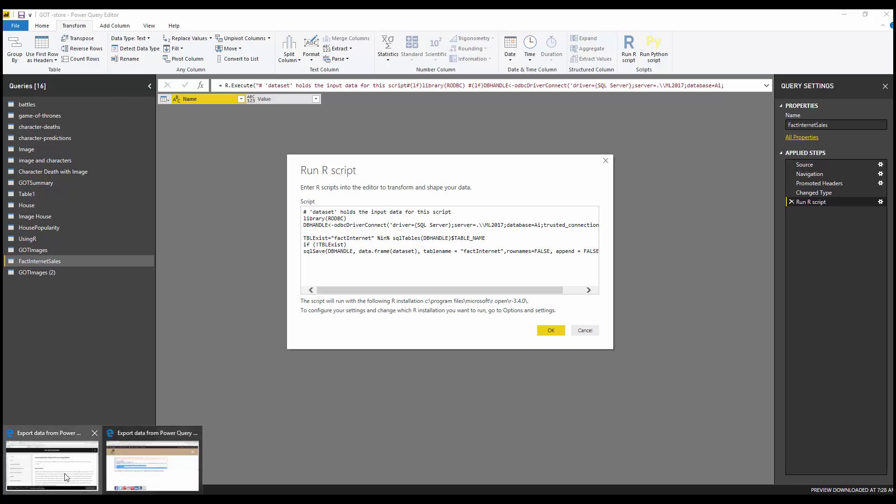
Step: Switch to the browser, maximize The Biccountant article on exporting Power BI data to csv using Python, and read its Why Python and Caveats sections
{"action": "key", "text": "alt+Tab"}
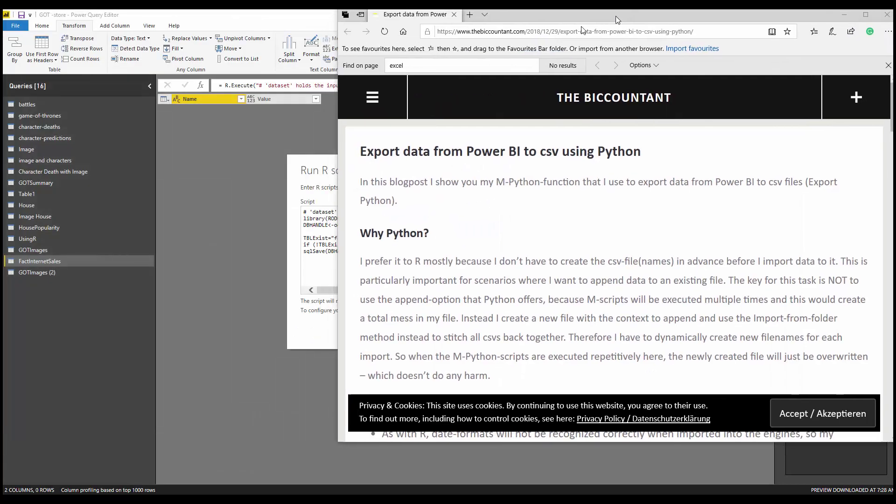
{"action": "left_click_drag", "start_coordinate": [615, 16], "coordinate": [544, 37]}
{"action": "double_click", "coordinate": [545, 38]}
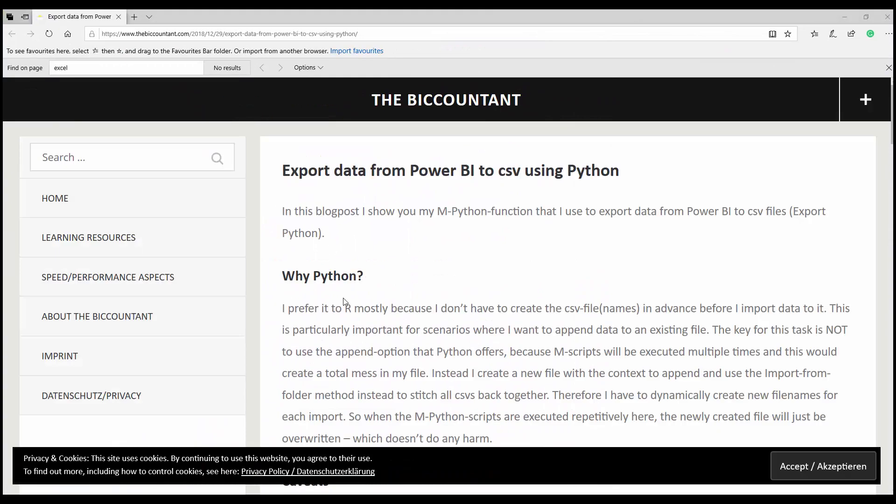
{"action": "scroll", "coordinate": [344, 302], "scroll_direction": "down", "scroll_amount": 5}
{"action": "scroll", "coordinate": [344, 301], "scroll_direction": "up", "scroll_amount": 6}
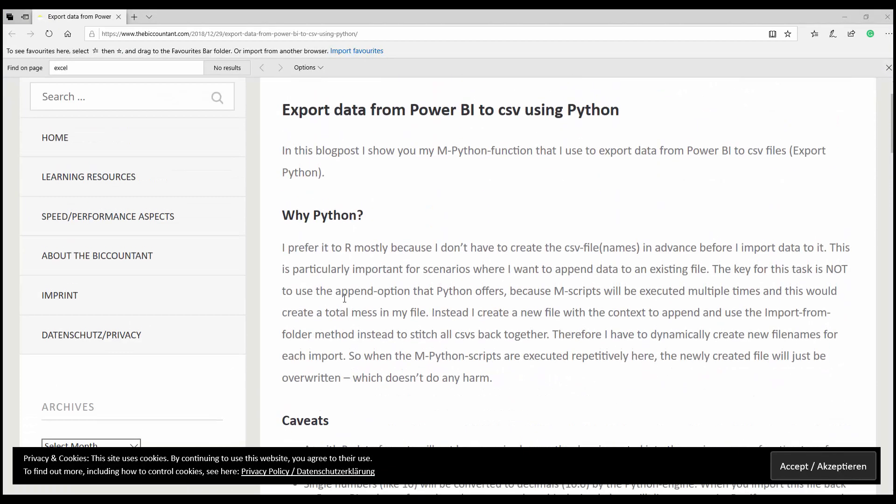
{"action": "scroll", "coordinate": [344, 299], "scroll_direction": "down", "scroll_amount": 5}
{"action": "scroll", "coordinate": [345, 299], "scroll_direction": "up", "scroll_amount": 1}
{"action": "scroll", "coordinate": [344, 298], "scroll_direction": "down", "scroll_amount": 7}
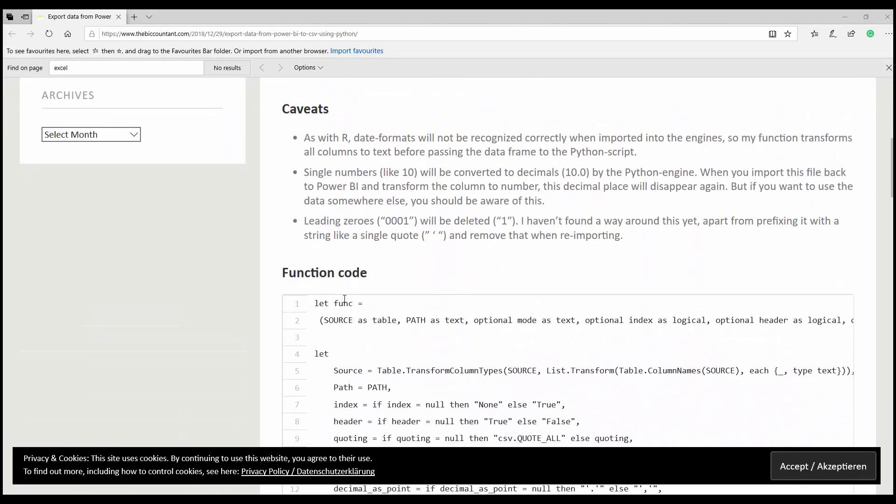
{"action": "scroll", "coordinate": [345, 299], "scroll_direction": "up", "scroll_amount": 7}
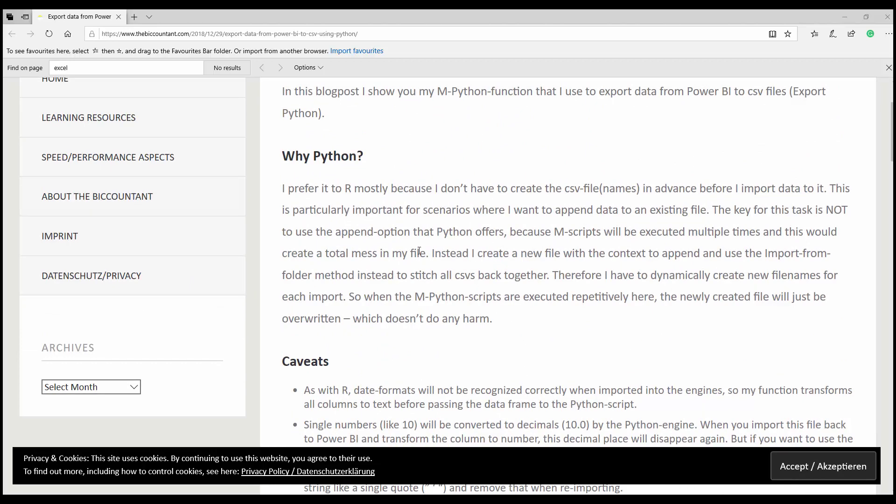
{"action": "scroll", "coordinate": [528, 274], "scroll_direction": "down", "scroll_amount": 3}
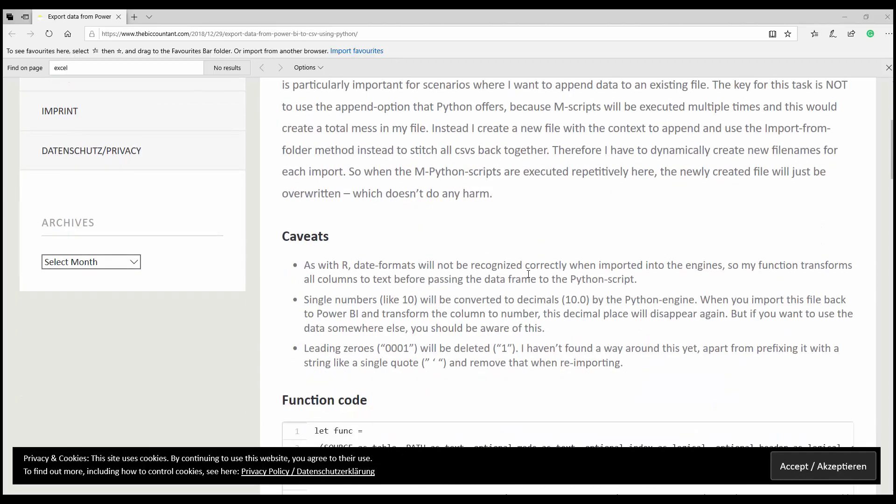
{"action": "scroll", "coordinate": [529, 274], "scroll_direction": "down", "scroll_amount": 2}
{"action": "scroll", "coordinate": [528, 274], "scroll_direction": "up", "scroll_amount": 5}
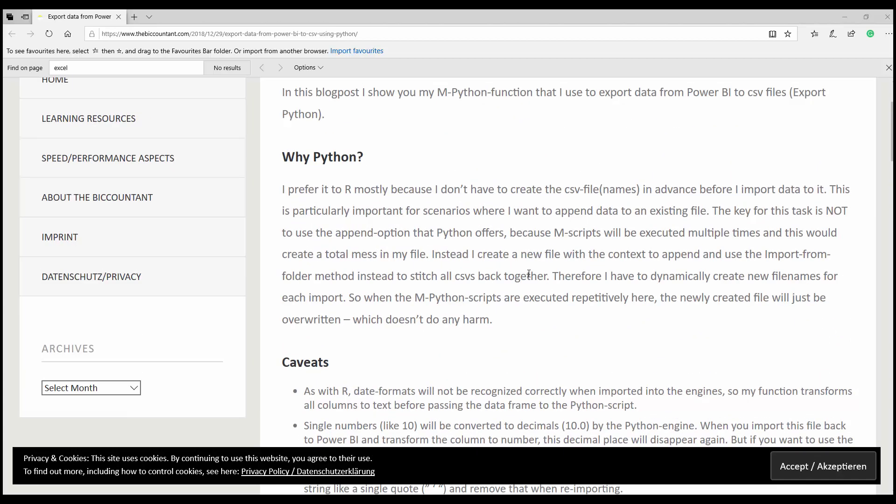